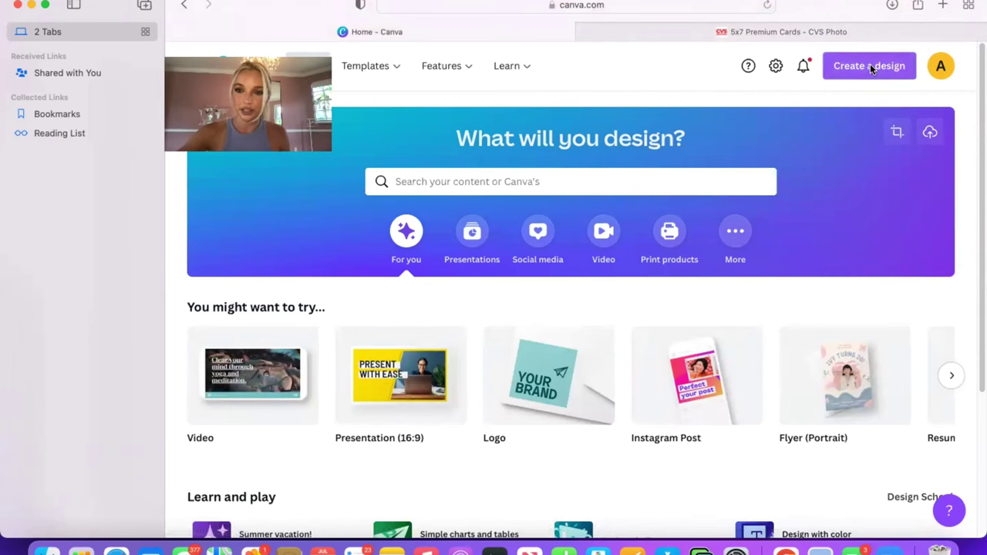
- Create a new blank design with a custom size of 5 × 7 in
click(870, 67)
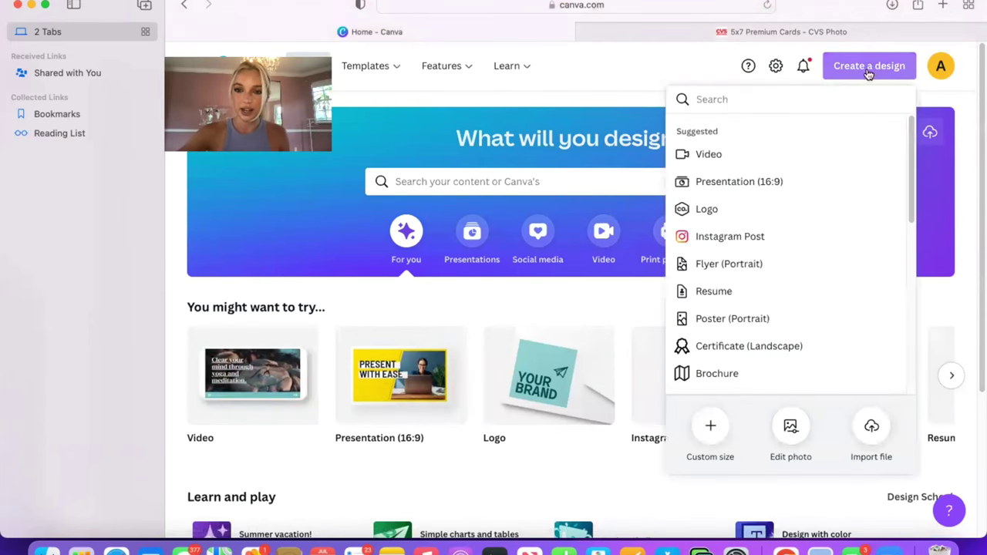
click(710, 424)
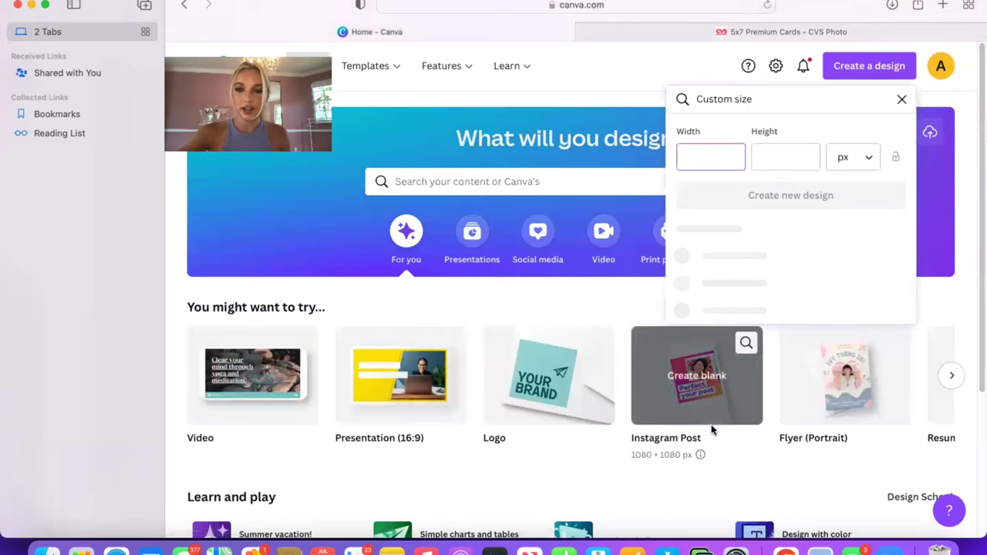
click(852, 157)
click(844, 223)
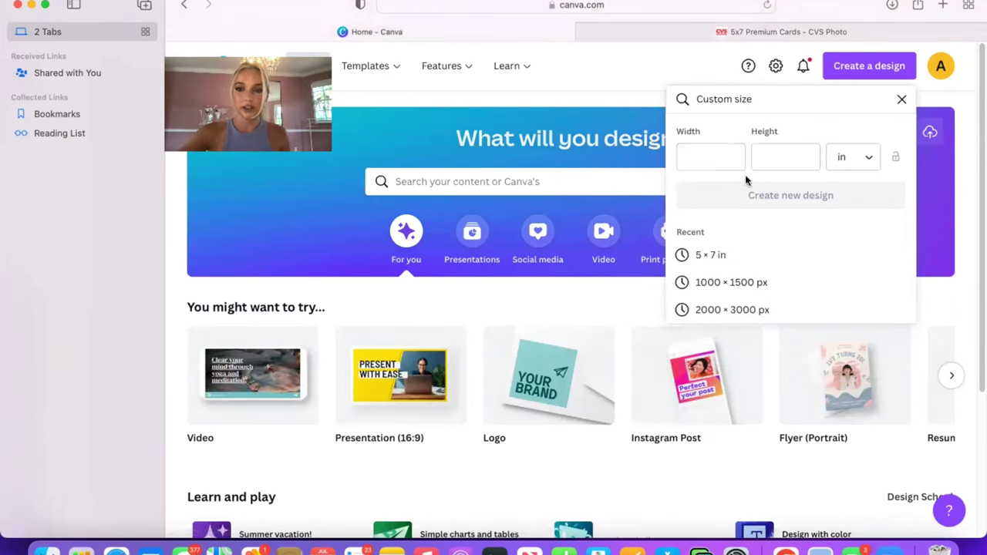
click(728, 155)
text(5)
click(784, 160)
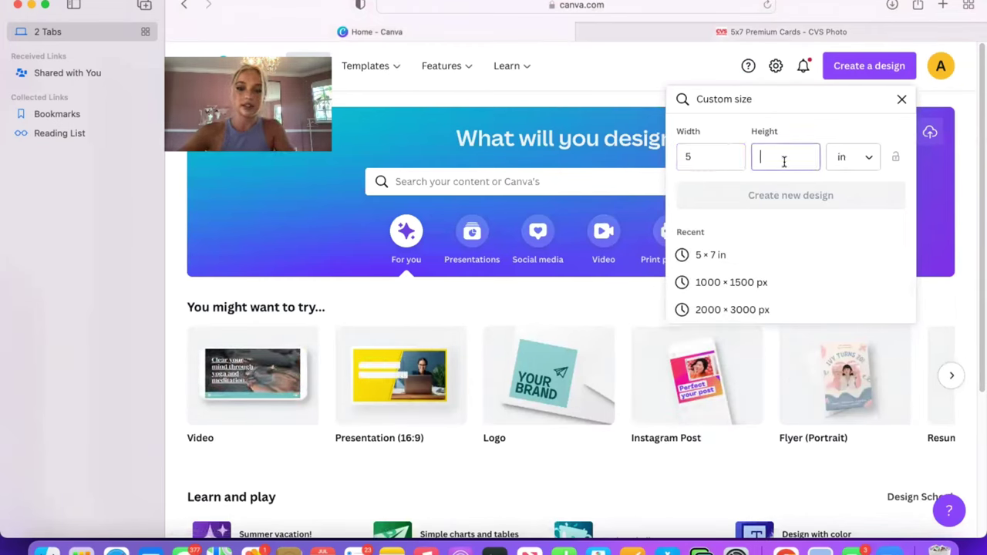
text(7)
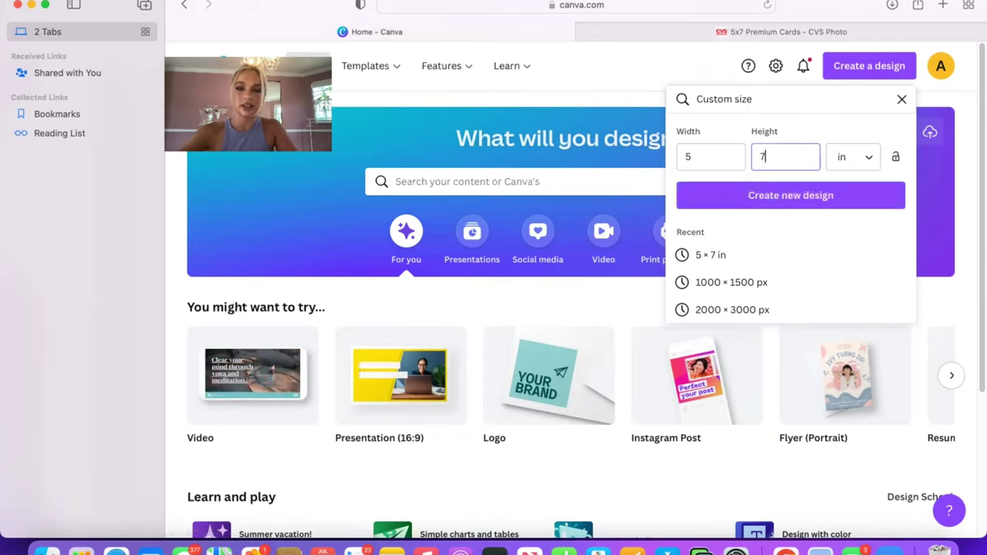
click(787, 197)
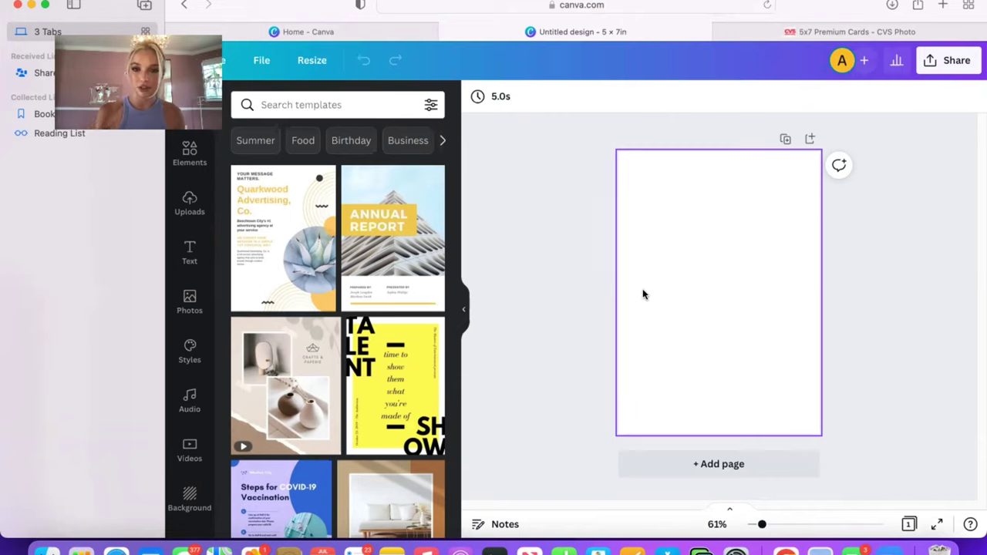
- Add a second page to the design, return to page 1 and show the uploaded images
click(694, 465)
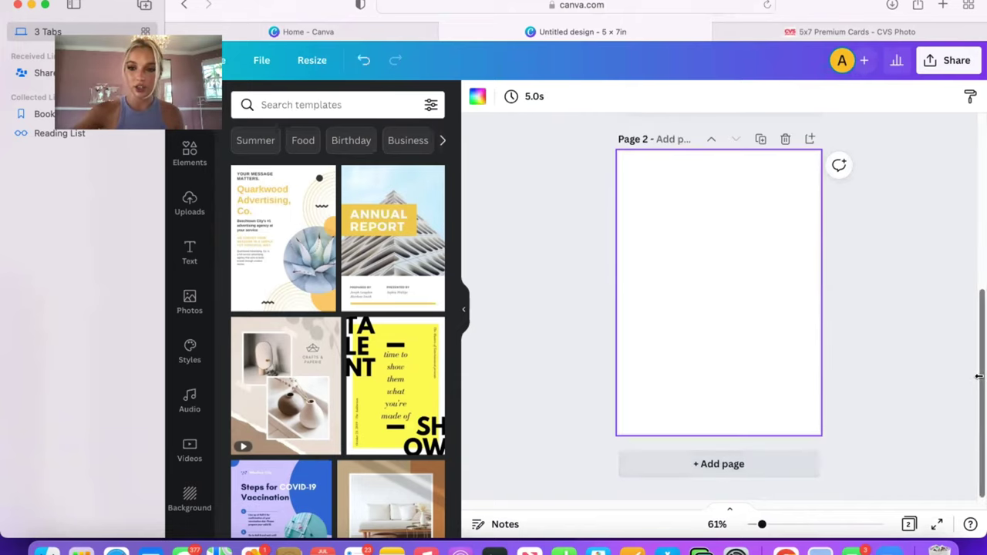
drag(978, 382, 978, 208)
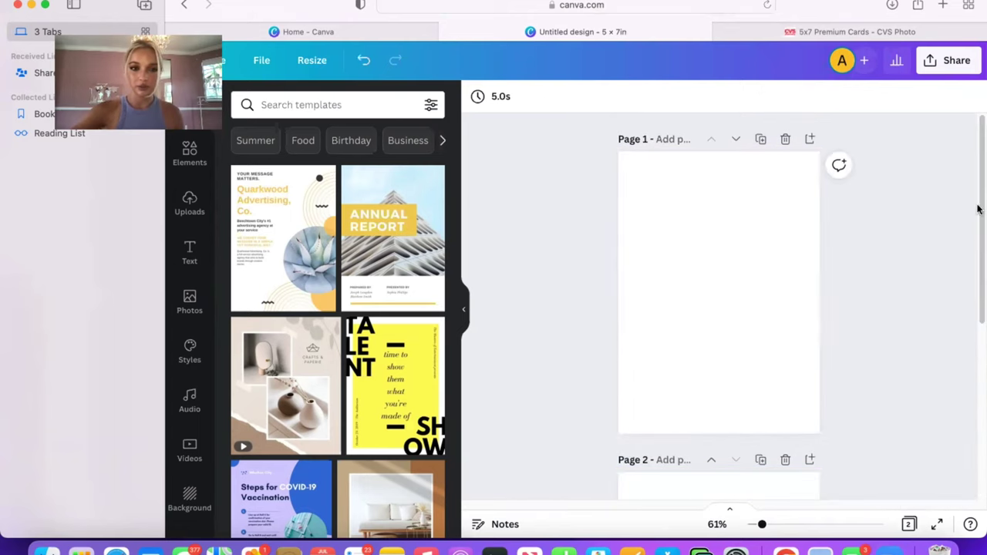
click(190, 208)
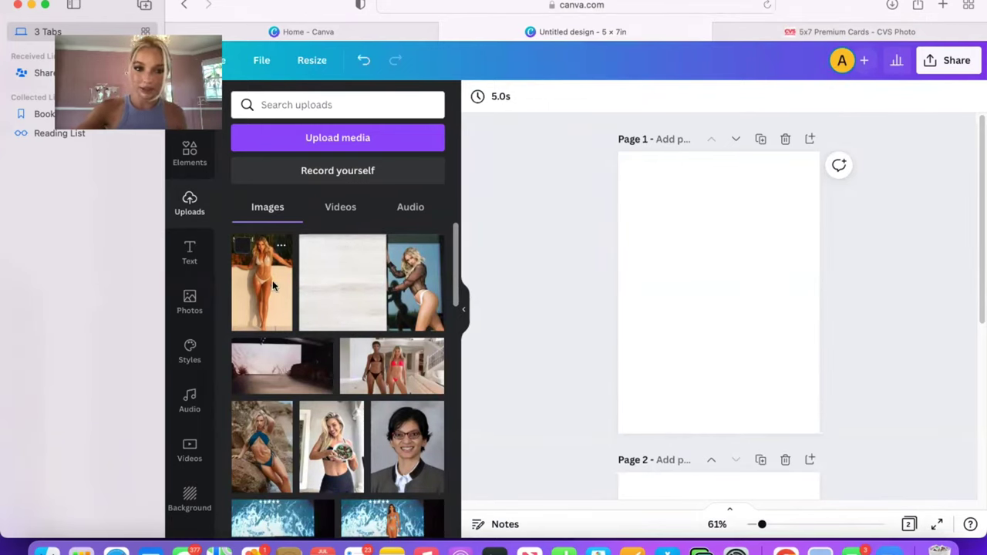
drag(272, 280, 623, 203)
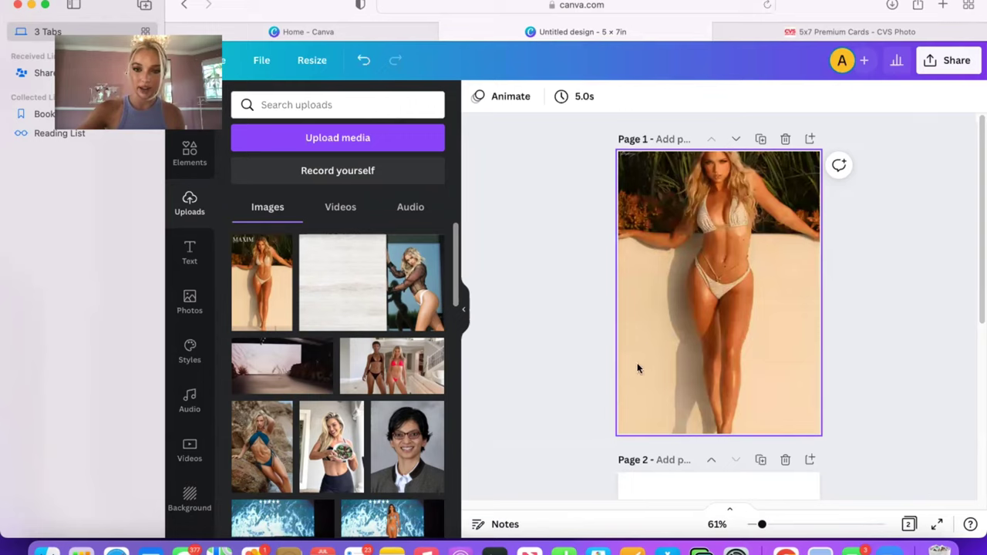
click(629, 432)
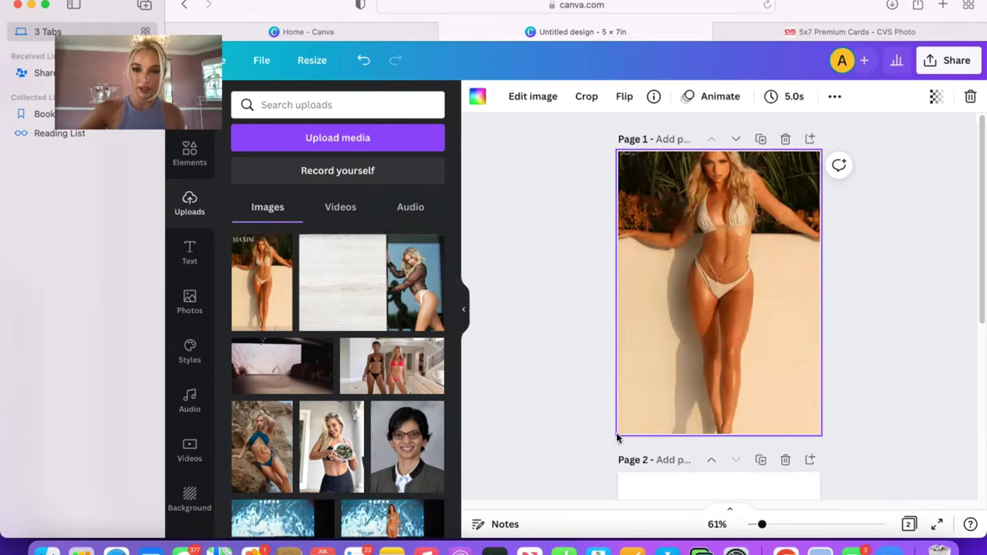
key(Delete)
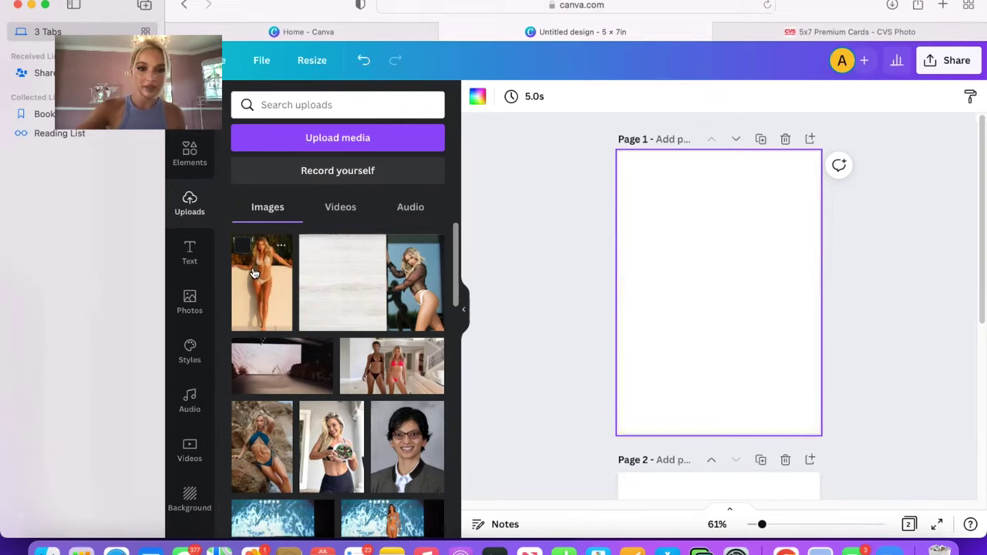
- Place the uploaded MAXIM cover photo on page 1 and enlarge it to almost the full page height
drag(255, 277, 652, 200)
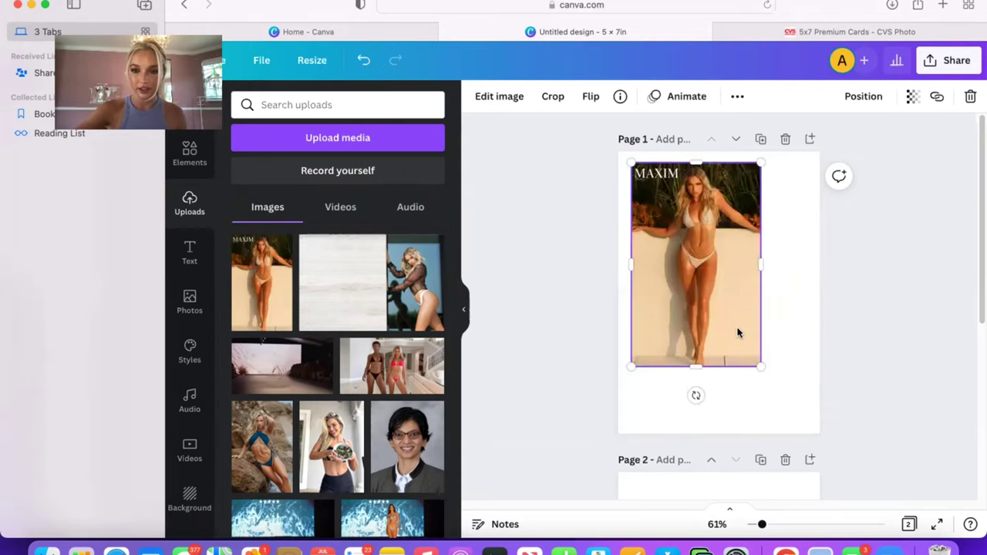
drag(761, 366, 830, 395)
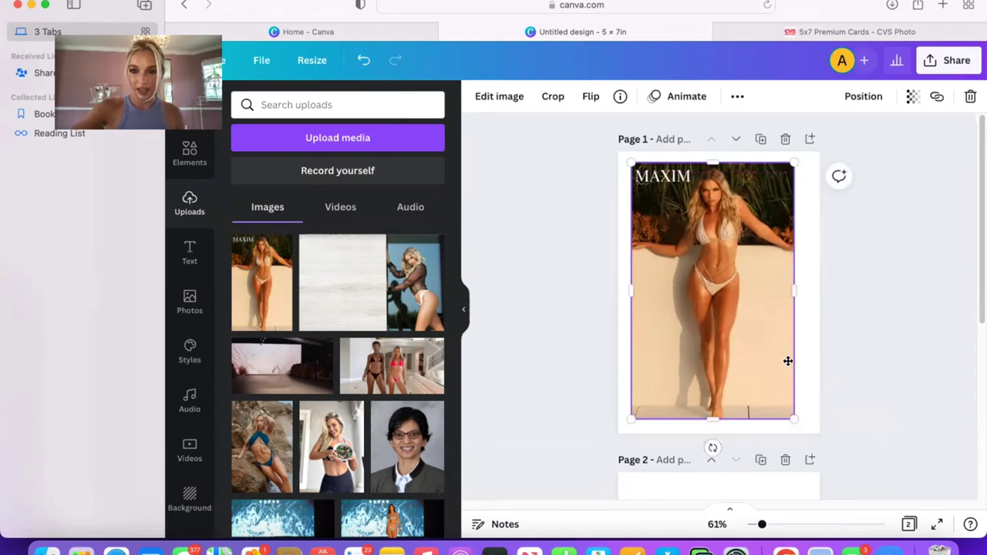
drag(787, 361, 768, 353)
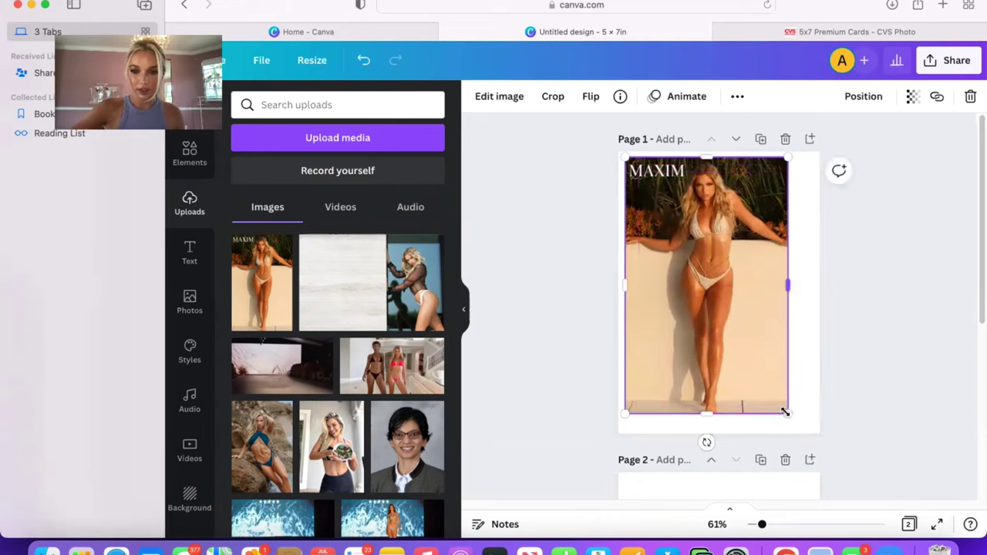
drag(787, 414, 823, 424)
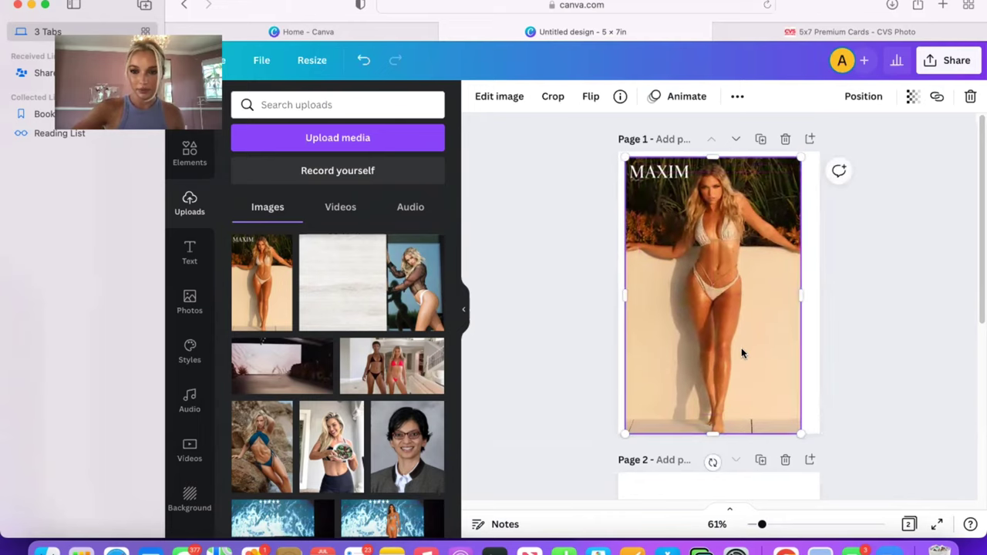
mouse_move(740, 353)
mouse_down()
mouse_move(754, 345)
mouse_move(748, 351)
mouse_up()
click(880, 351)
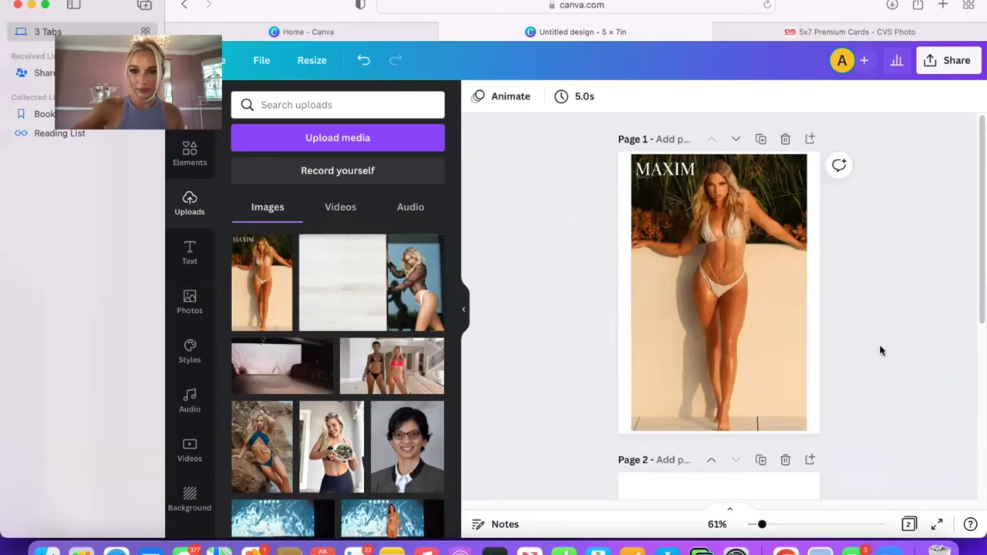
- Shrink the MAXIM photo to about 4.1 × 6.4 in and centre it on page 1 with a white border
click(766, 366)
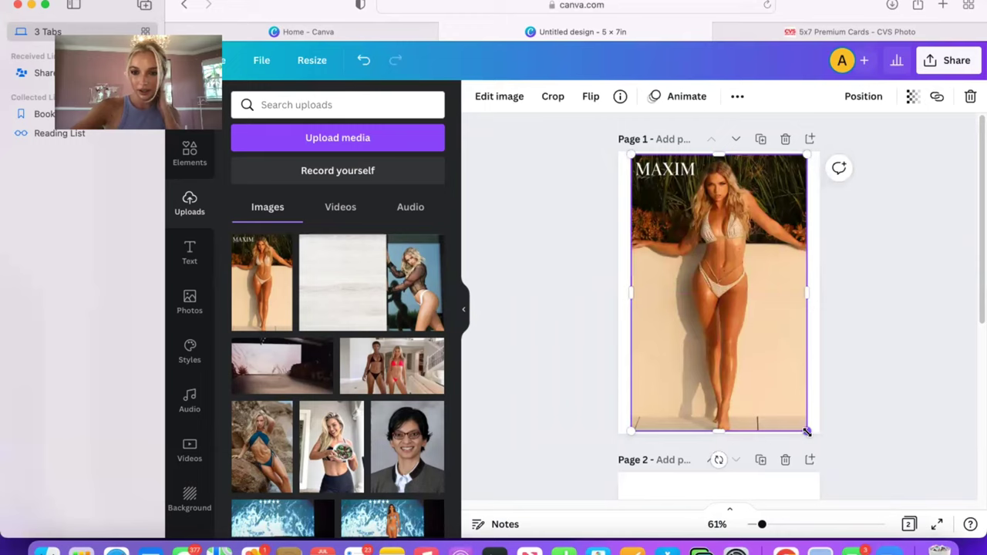
drag(806, 432, 802, 412)
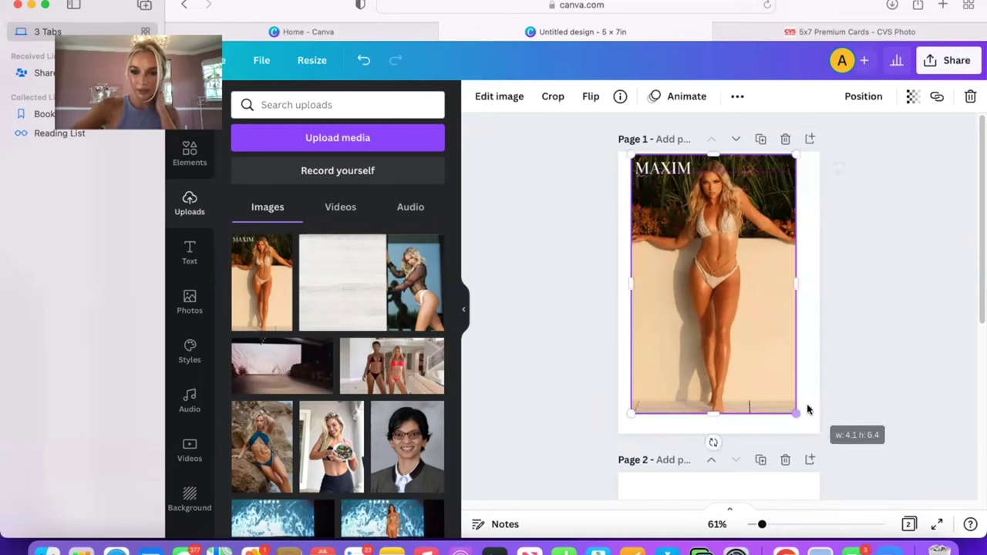
drag(758, 360, 764, 362)
click(896, 302)
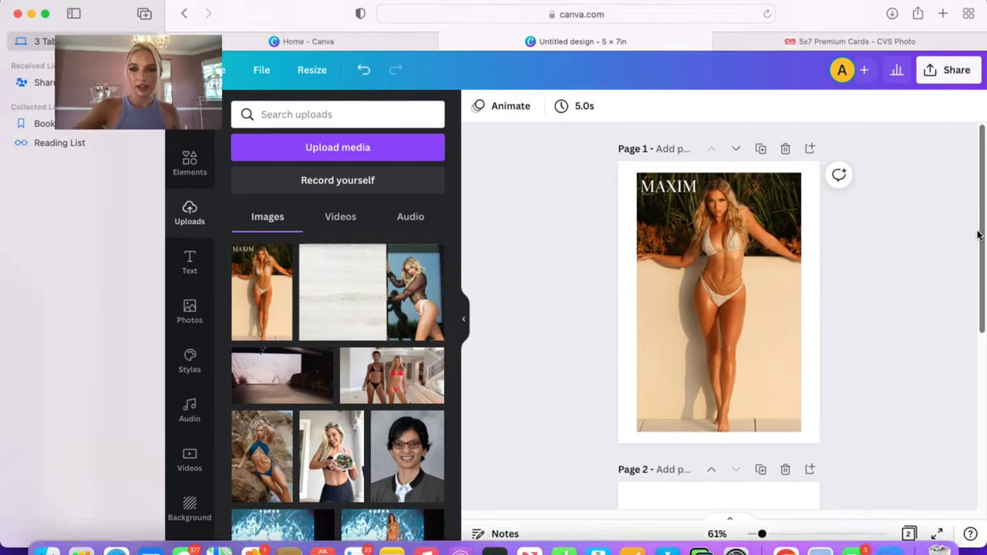
- Open the model's portfolio page on nymmg.com in a new browser tab
scroll(974, 202, down, 1)
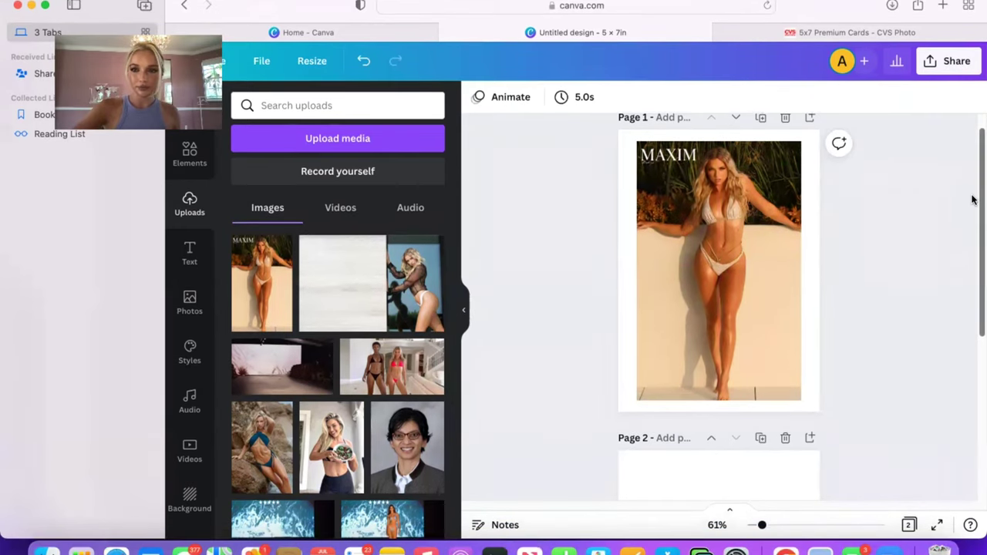
click(942, 6)
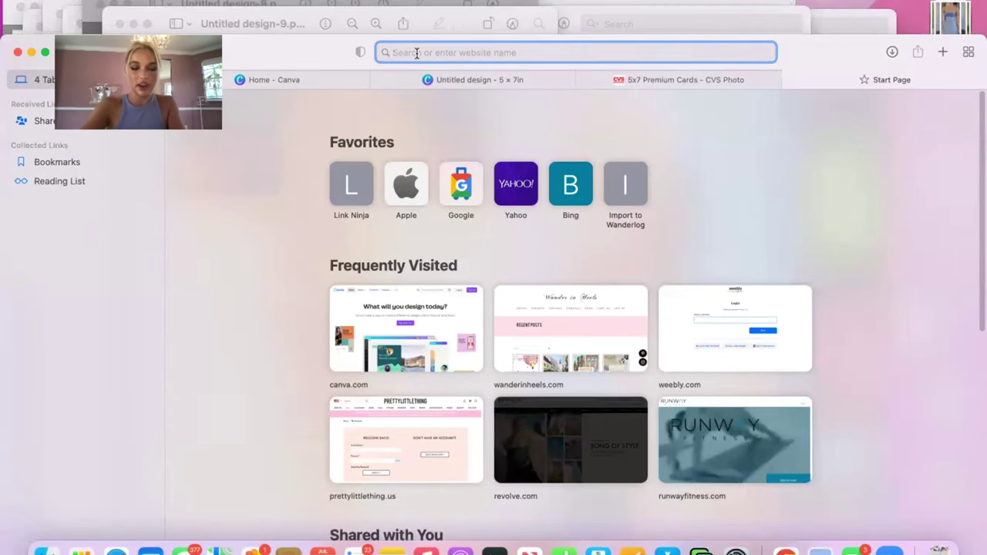
text(nymmg)
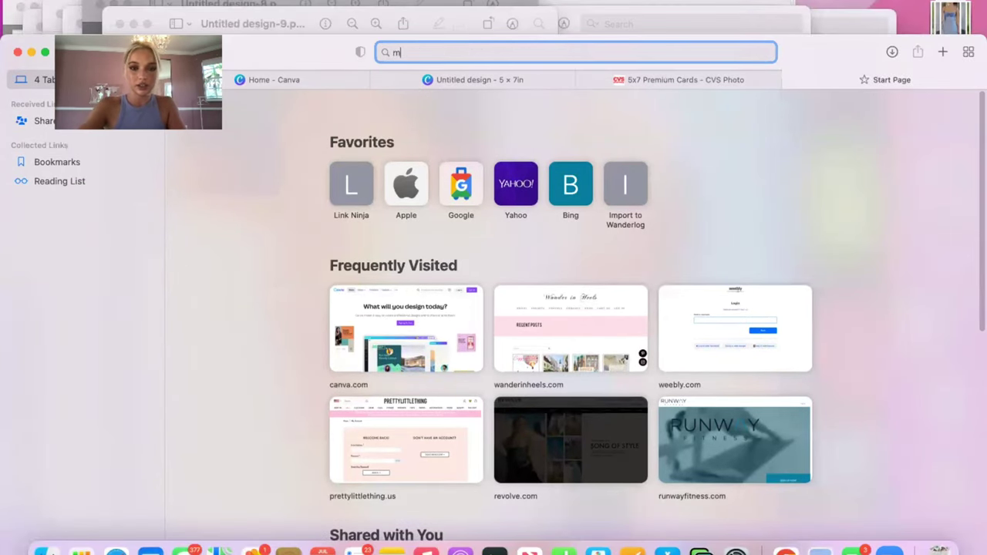
key(Return)
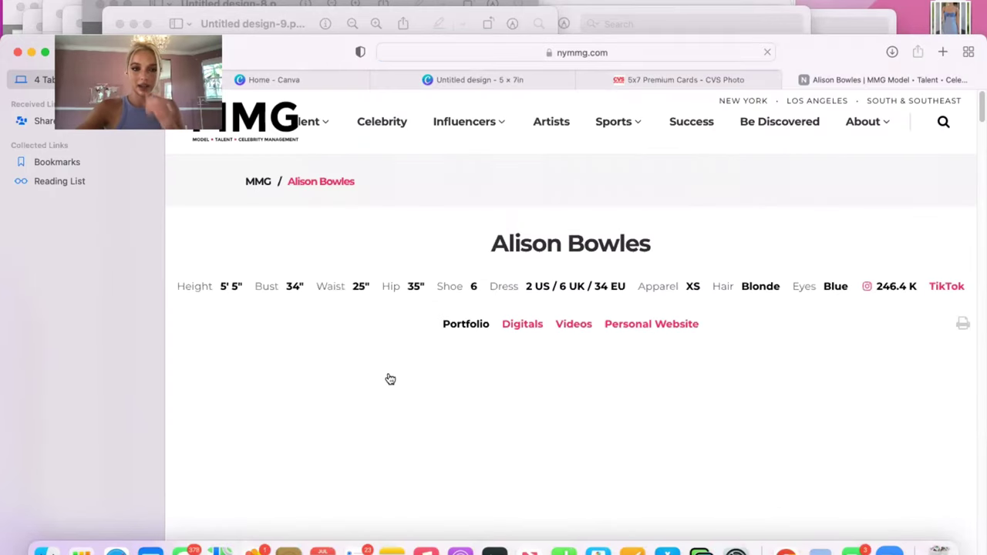
- Generate the portfolio's printable PDF in the four-photos-per-page layout and look through its pages
click(963, 325)
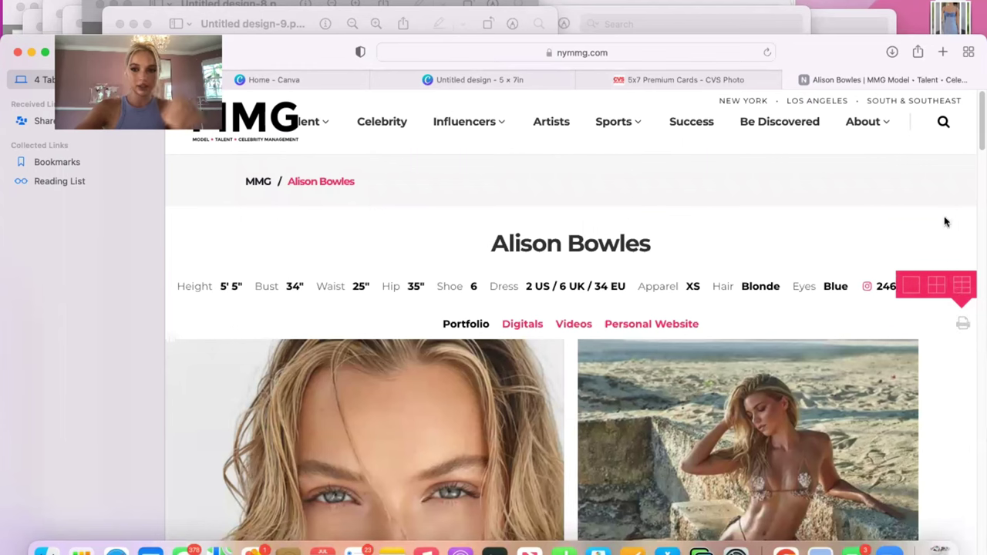
scroll(978, 210, down, 2)
scroll(978, 211, down, 15)
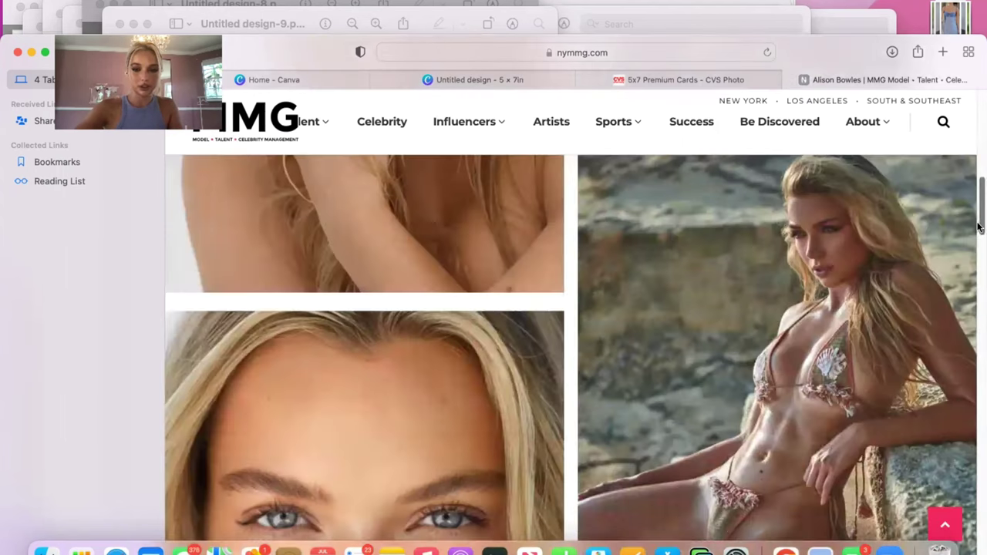
scroll(974, 293, up, 15)
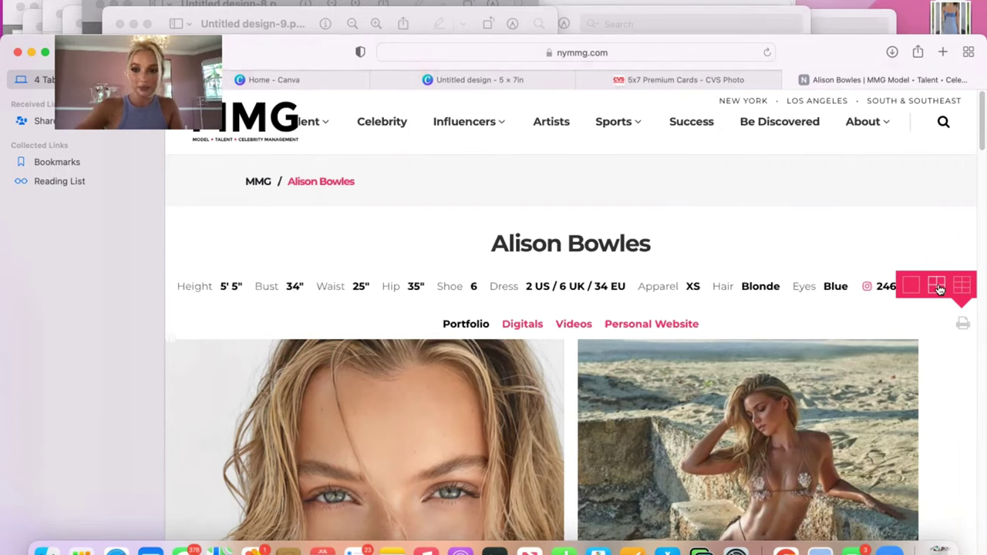
click(938, 287)
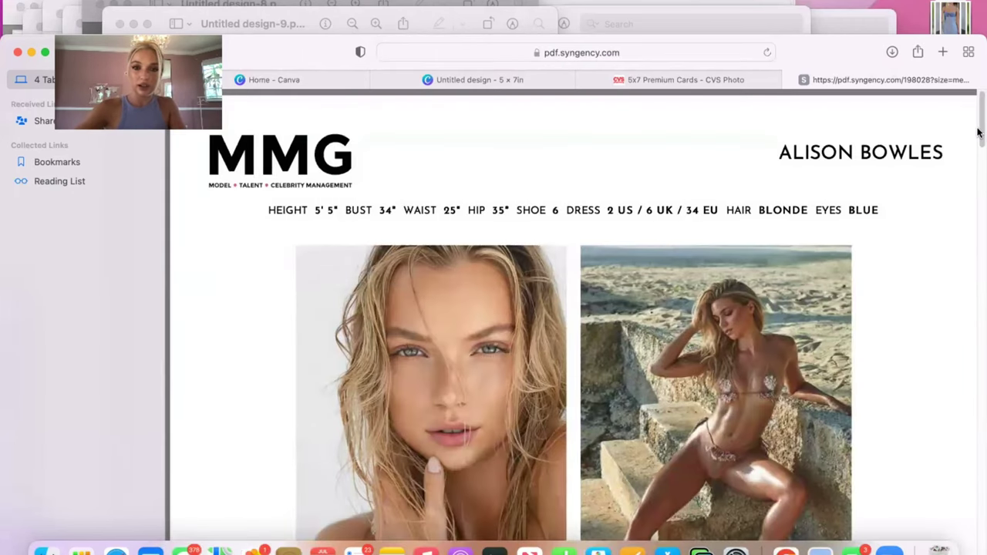
scroll(978, 133, down, 10)
scroll(972, 211, up, 6)
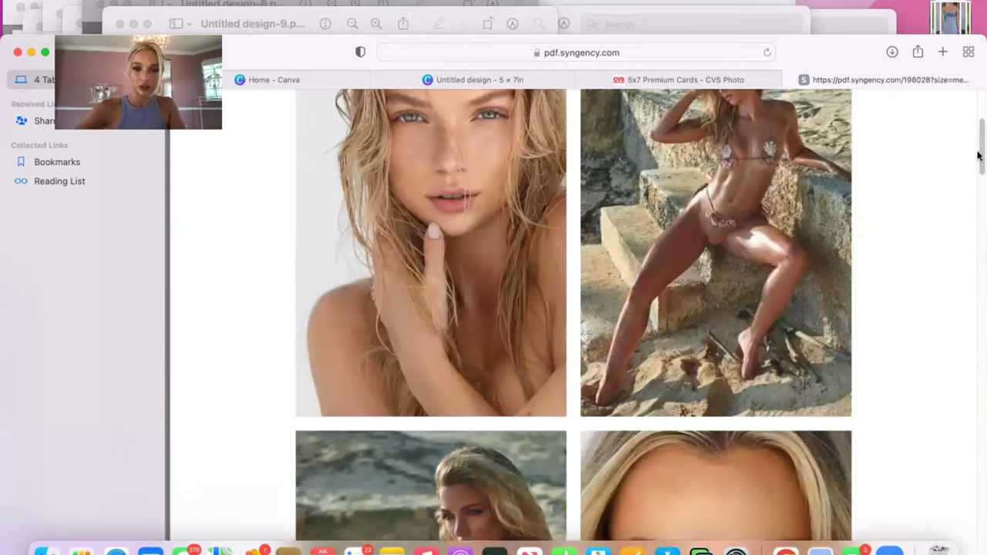
scroll(978, 156, down, 5)
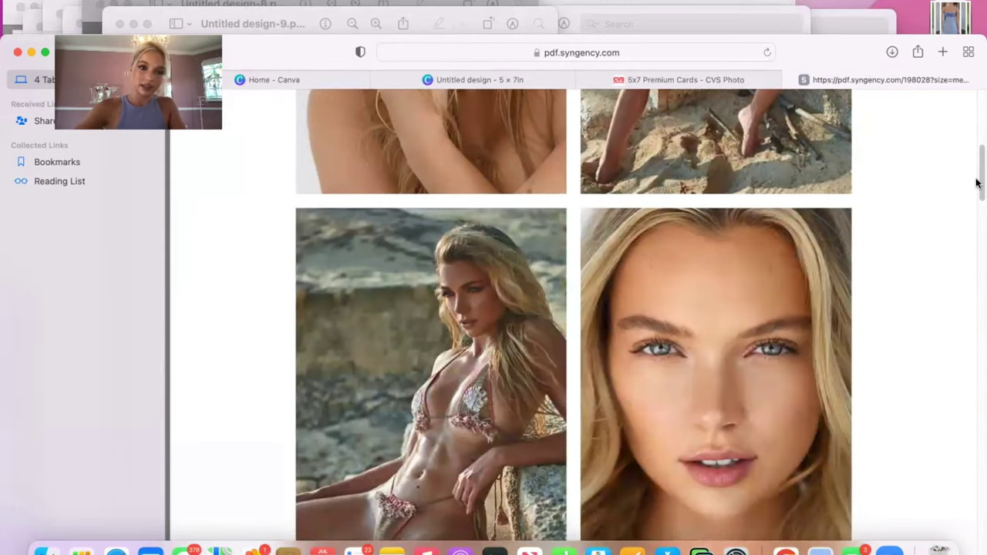
scroll(975, 183, up, 6)
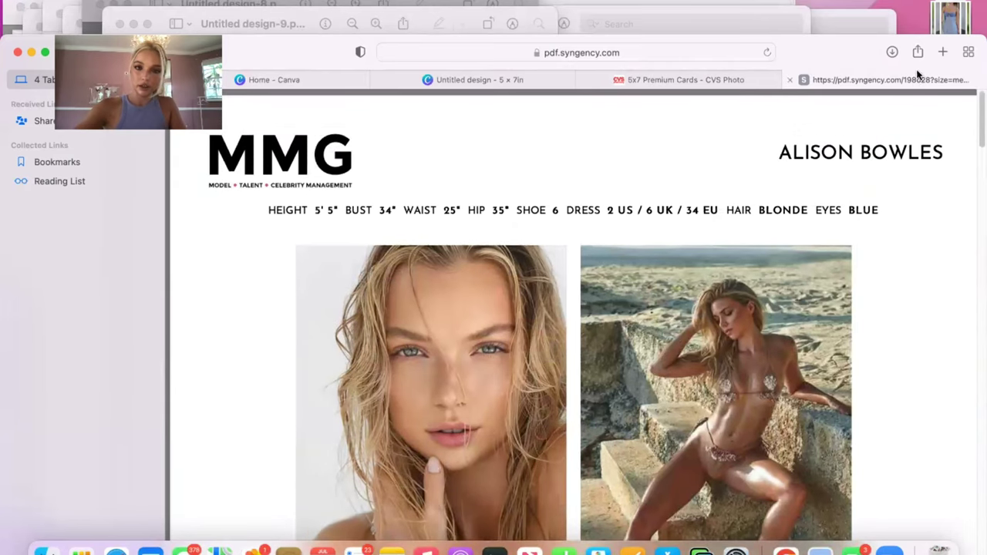
right_click(752, 149)
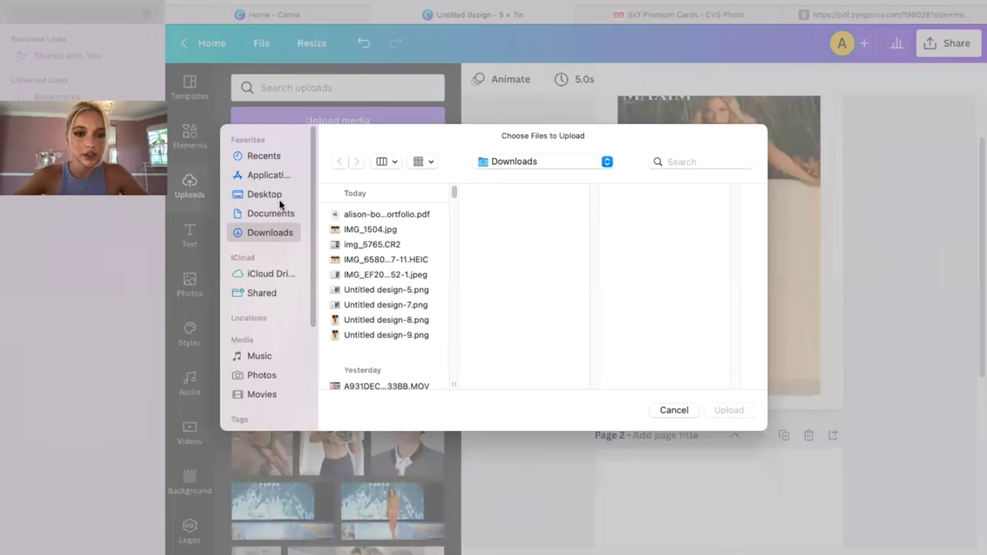
- In the Canva design, upload today's screenshot from the Desktop folder and bring the blank page 2 into view
click(262, 194)
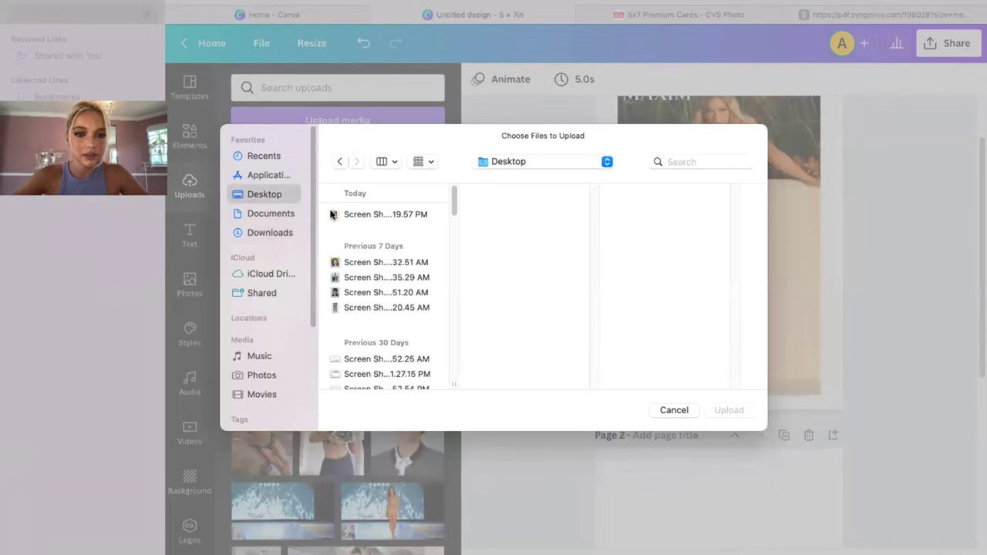
click(398, 219)
click(727, 409)
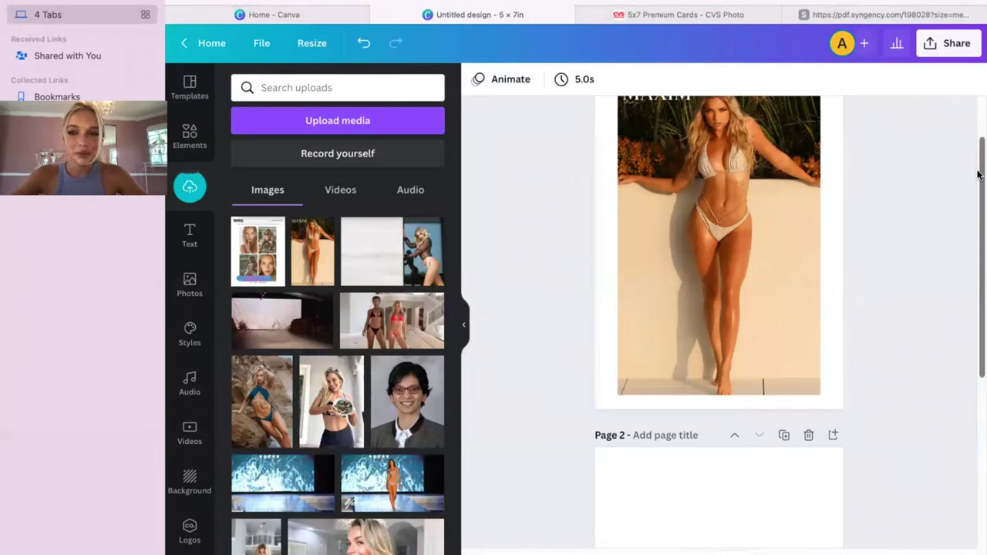
drag(978, 174, 952, 321)
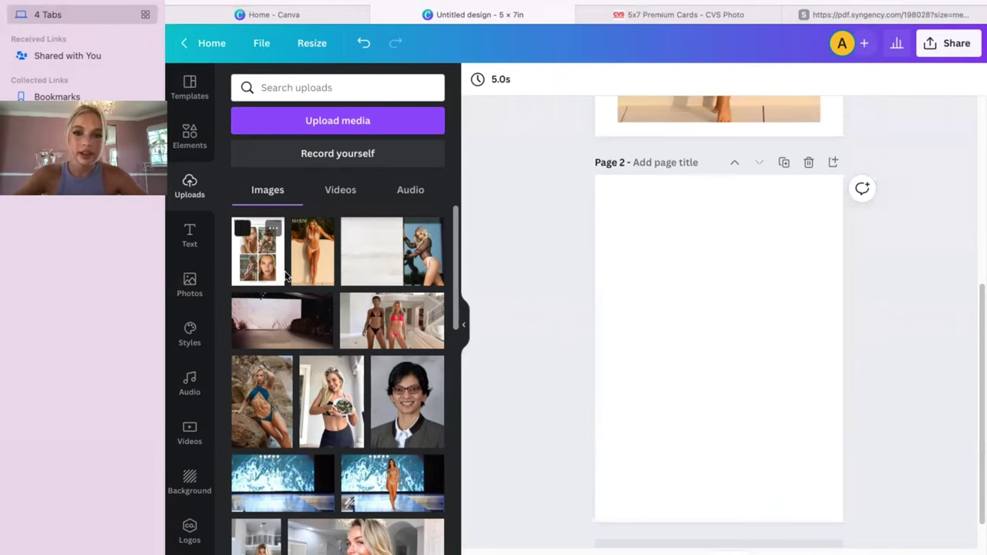
- Fill page 2 with the uploaded four-photo portfolio sheet and scale it within its crop so the logo and model's name fit the page
drag(286, 276, 612, 313)
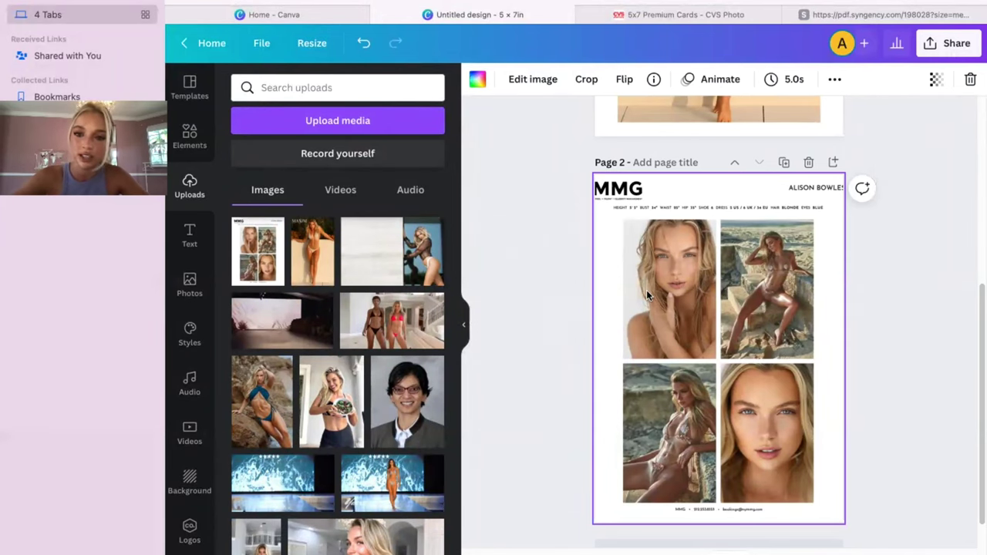
click(587, 80)
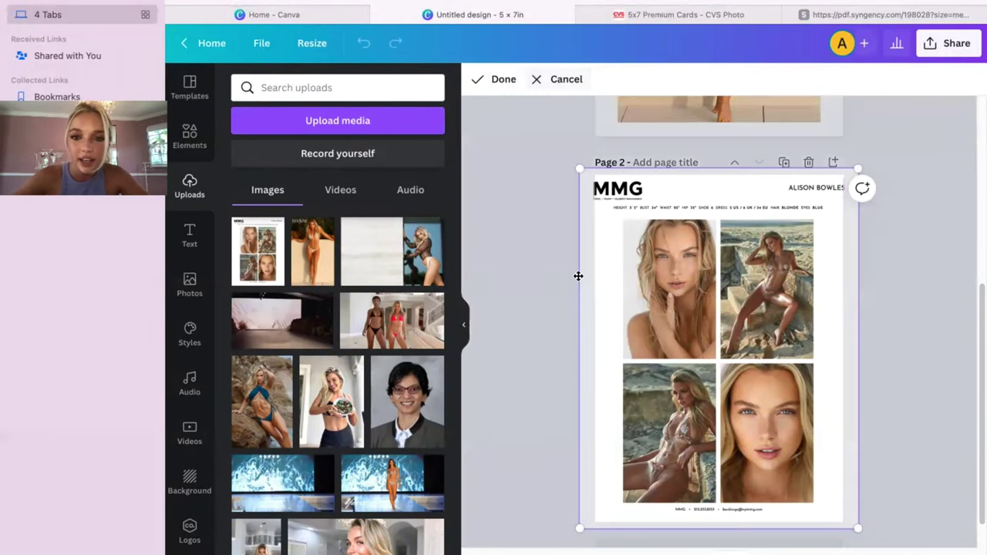
drag(584, 170, 615, 185)
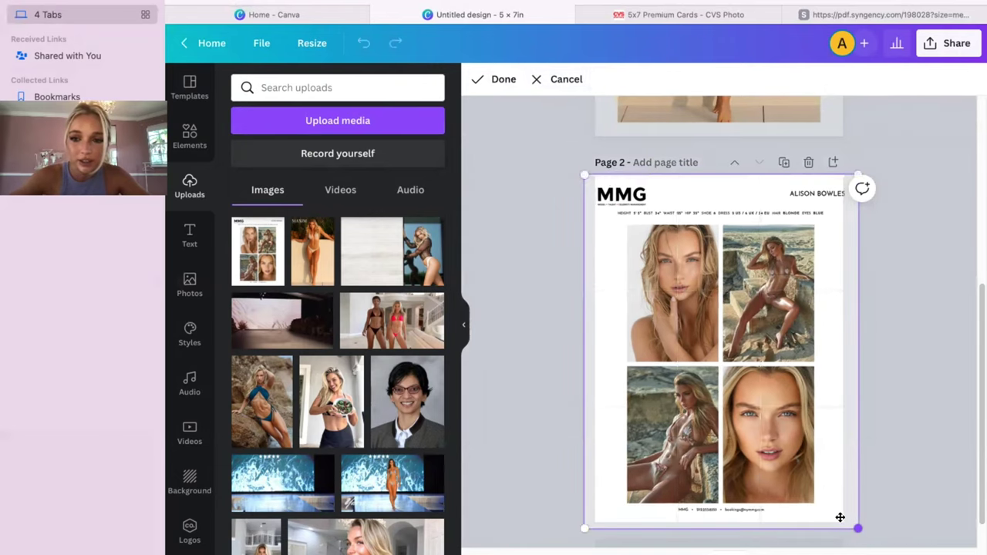
drag(840, 518, 836, 516)
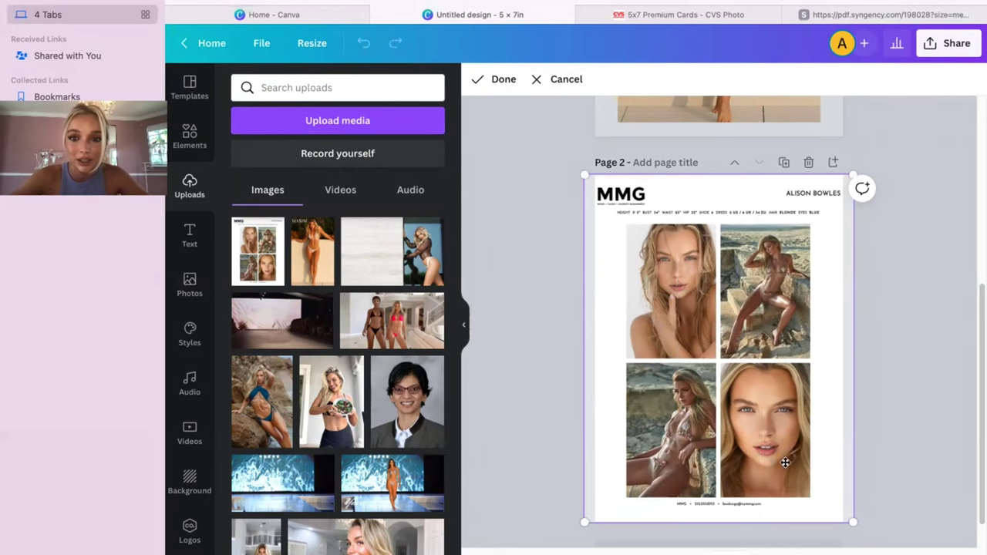
drag(792, 462, 794, 462)
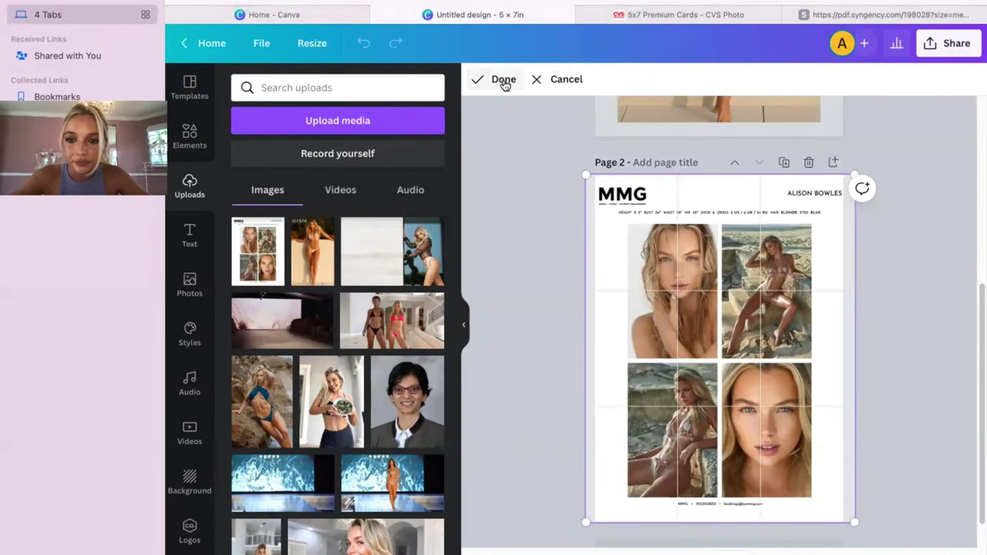
click(503, 79)
click(499, 344)
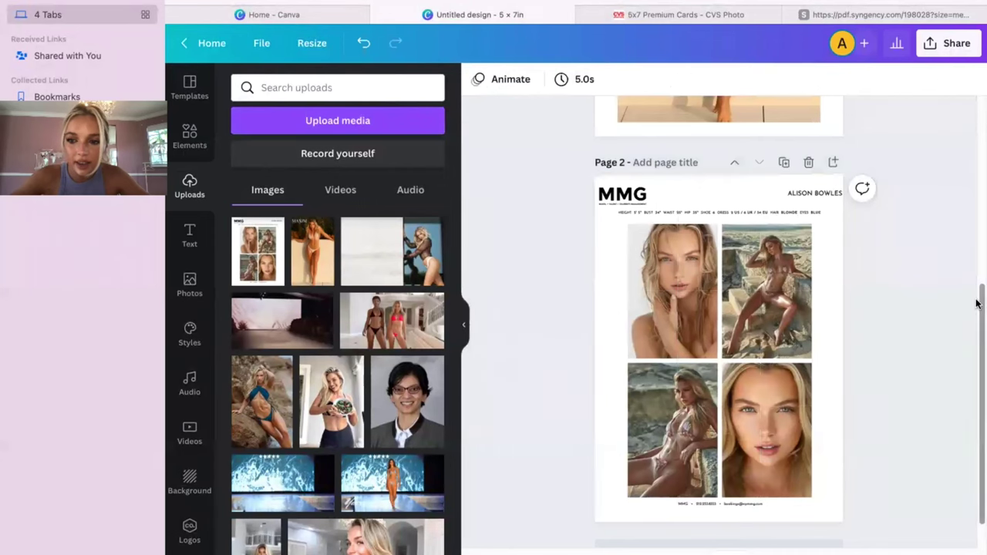
- Review both pages of the card, checking the bordered cover photo and page 2's header, measurements, four photos and contact line
drag(978, 279, 978, 146)
scroll(978, 154, down, 5)
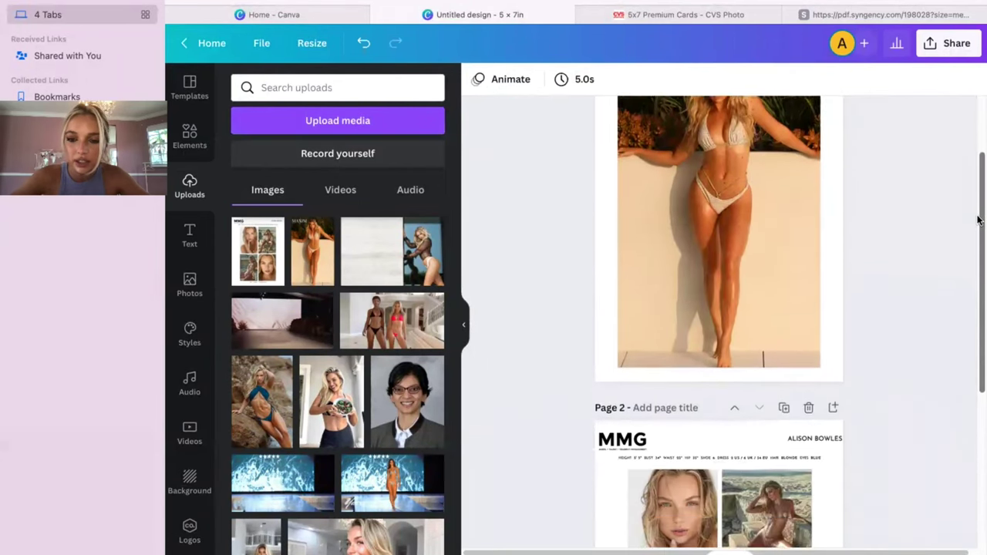
drag(978, 183, 969, 347)
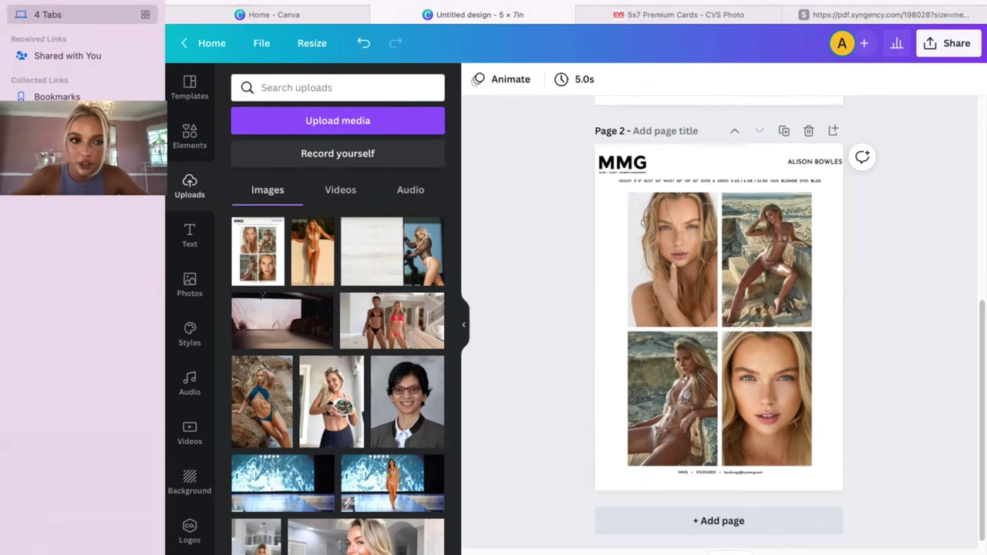
scroll(719, 318, up, 2)
scroll(721, 320, down, 2)
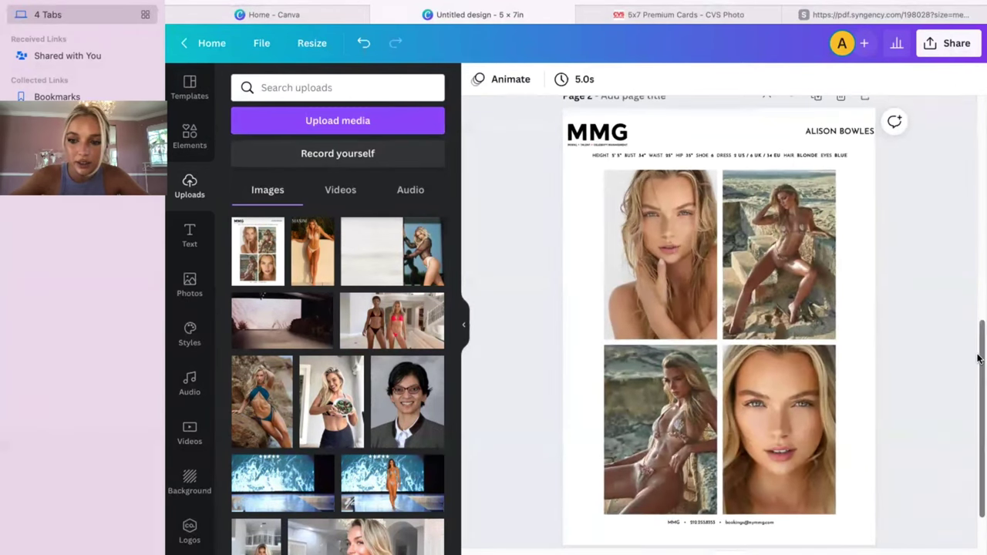
scroll(978, 367, down, 2)
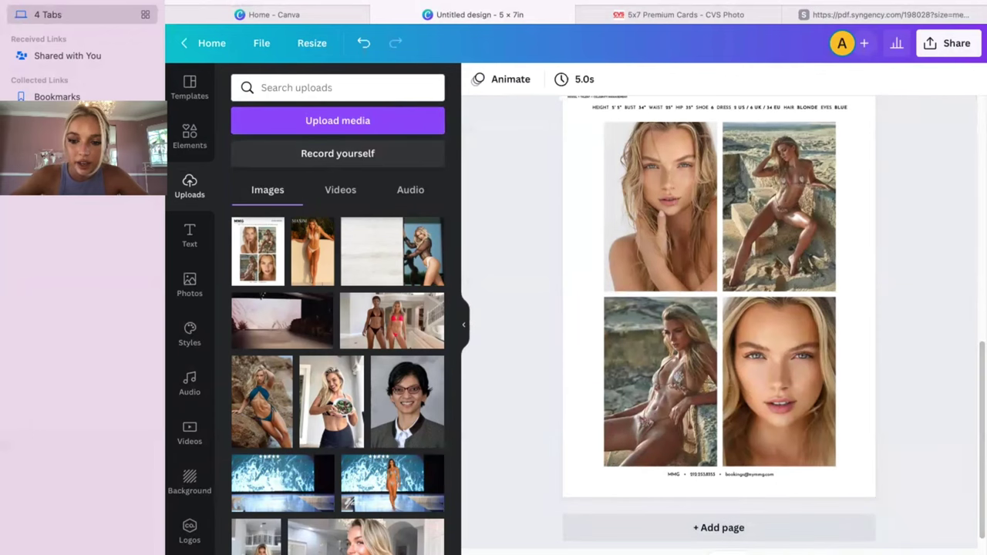
scroll(978, 380, up, 3)
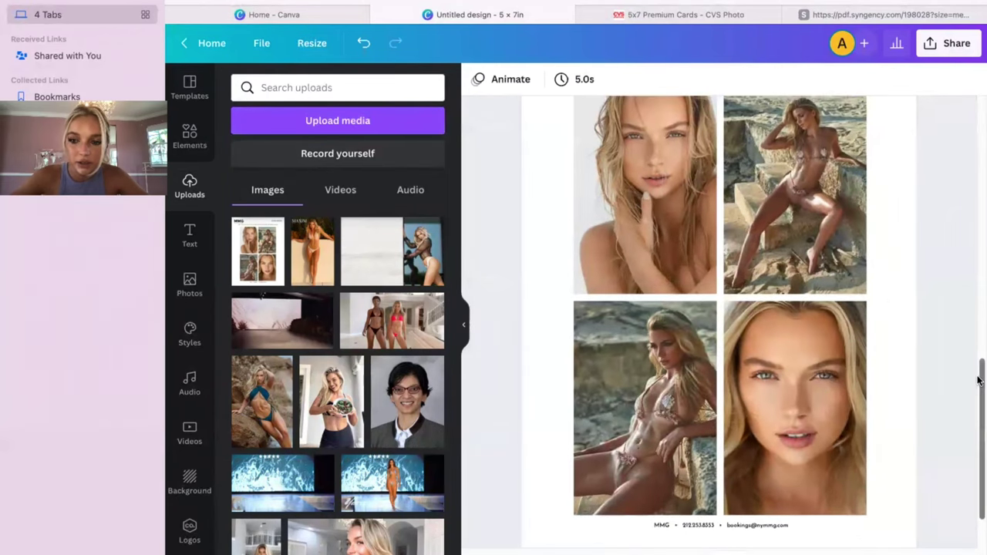
scroll(978, 385, down, 2)
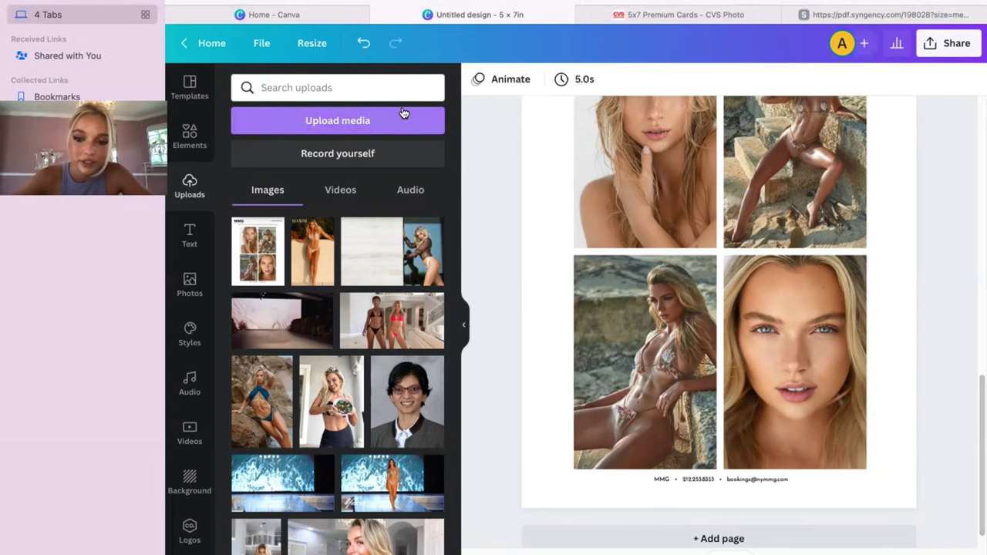
scroll(978, 293, up, 3)
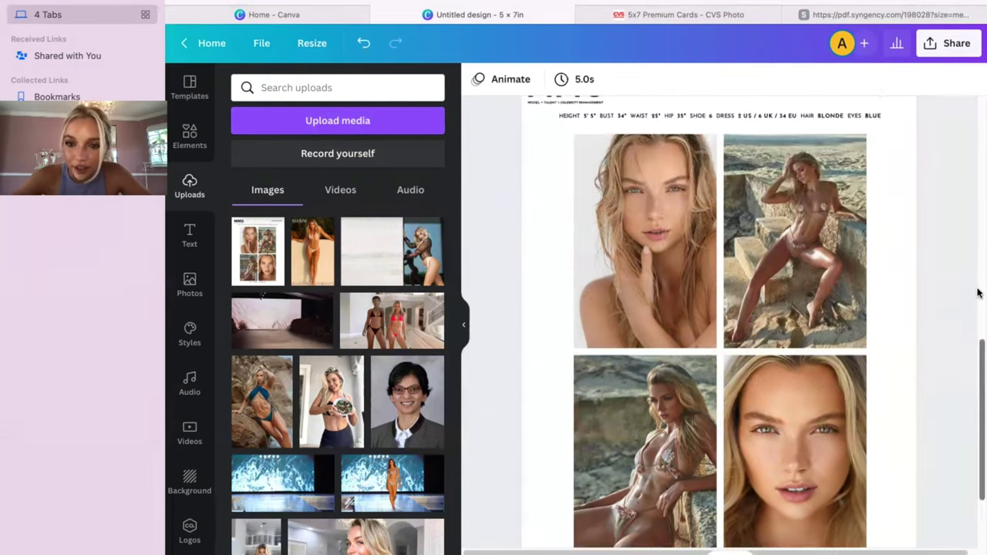
scroll(978, 293, up, 6)
scroll(978, 278, down, 1)
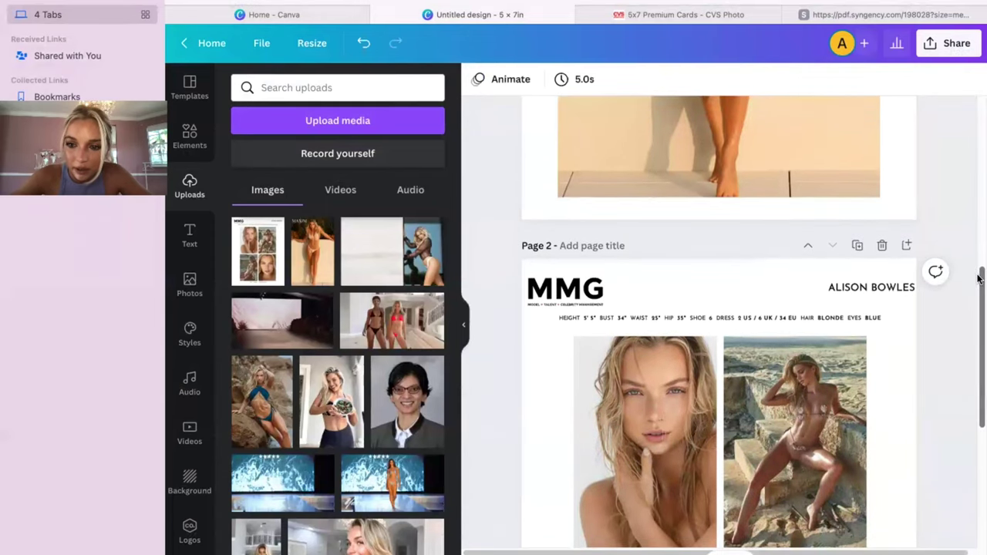
drag(978, 283, 963, 396)
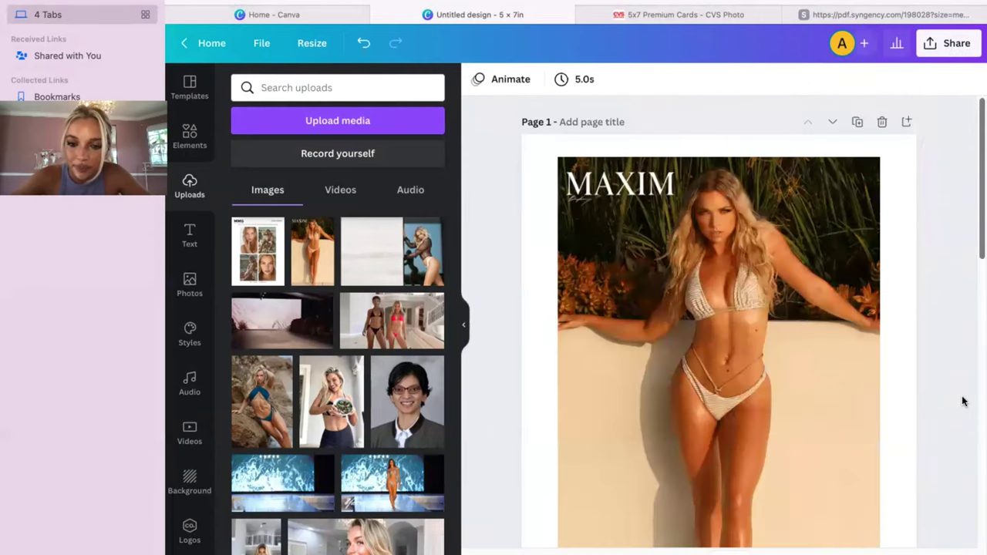
drag(980, 213, 963, 483)
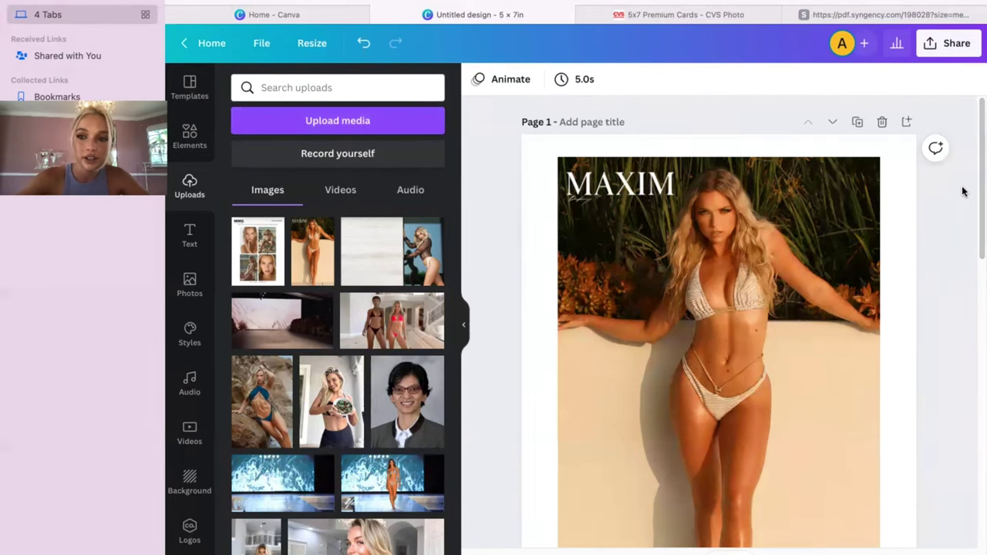
drag(978, 165, 968, 301)
scroll(968, 301, down, 5)
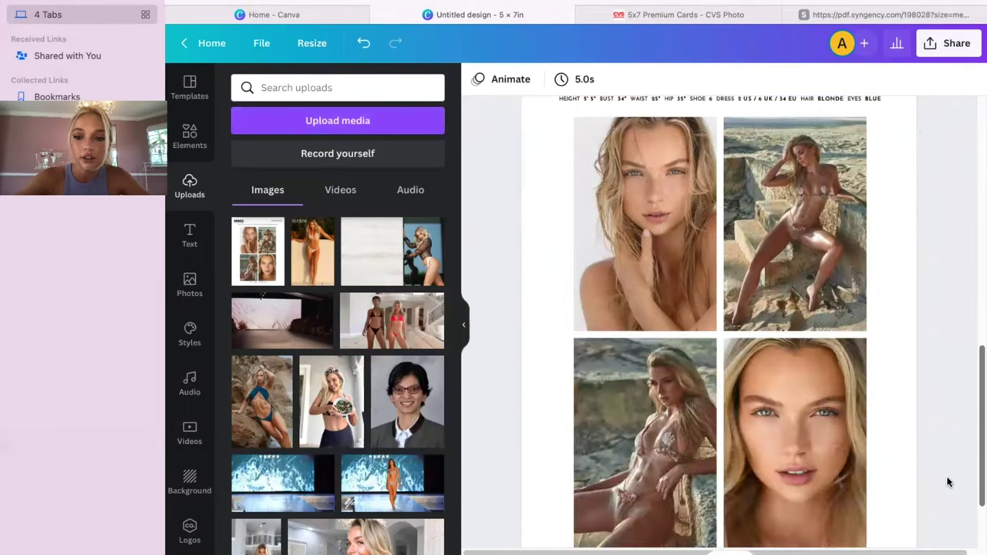
scroll(961, 414, up, 10)
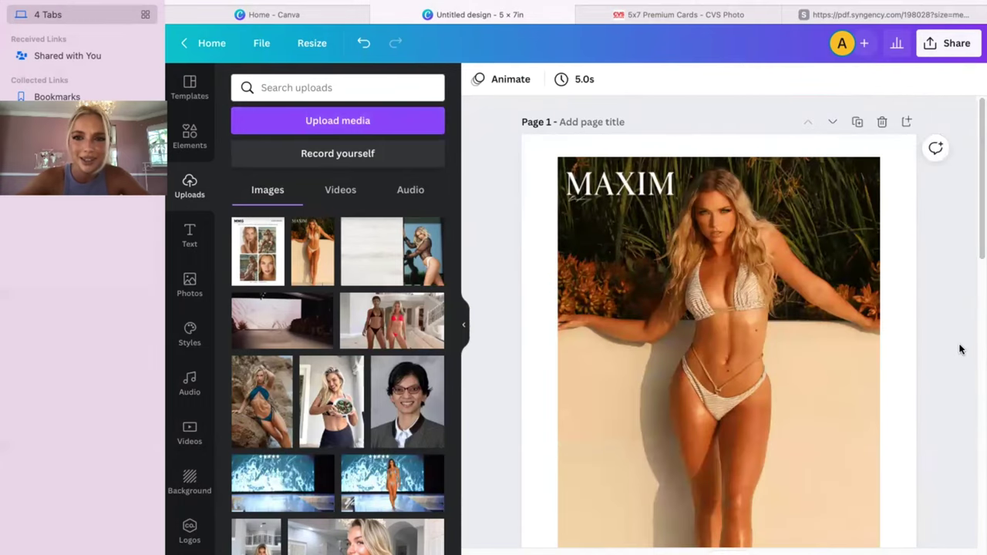
drag(978, 239, 953, 524)
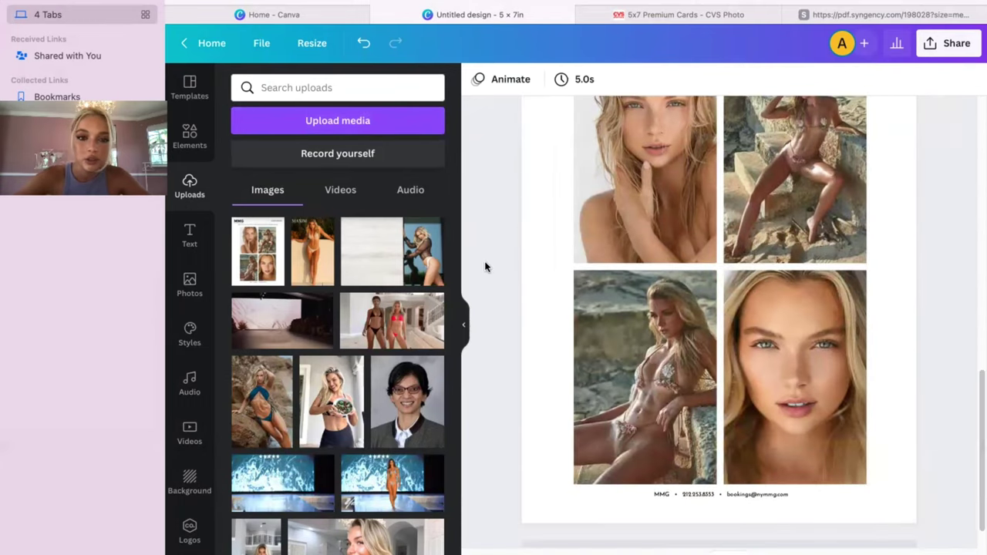
- Search the elements for "instagram icon", add the gradient Instagram logo, shrink it and move it to the bottom of page 2
click(188, 146)
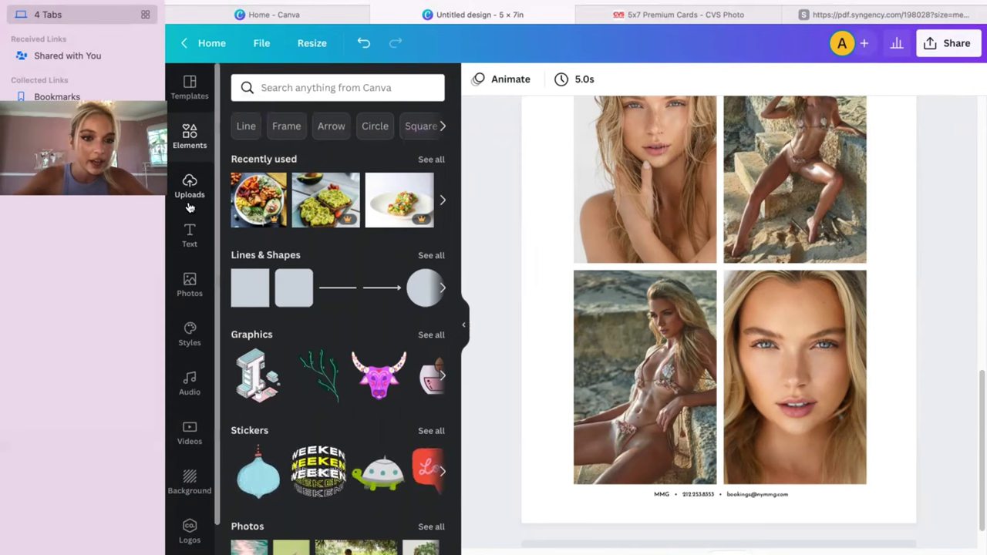
click(189, 231)
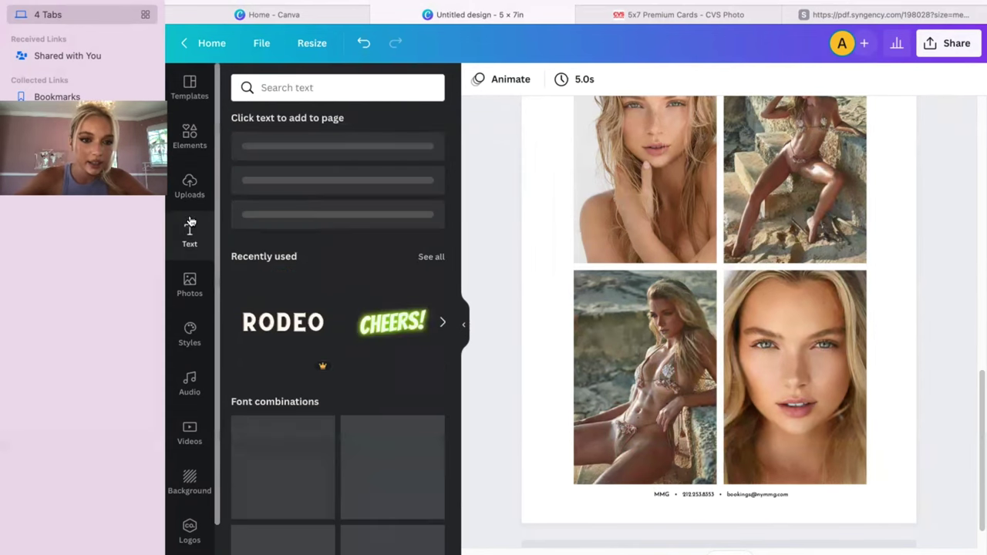
click(190, 135)
click(333, 88)
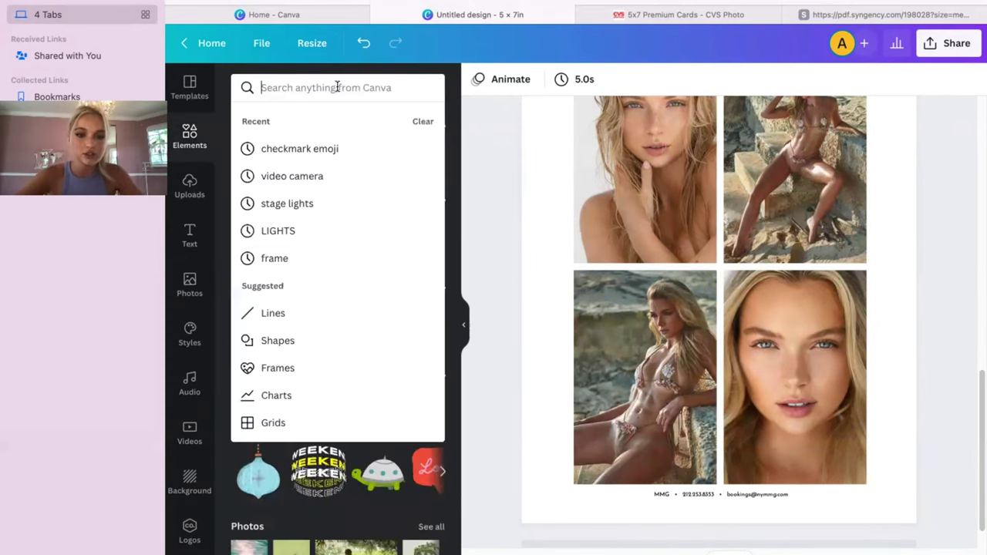
text(instagram icon)
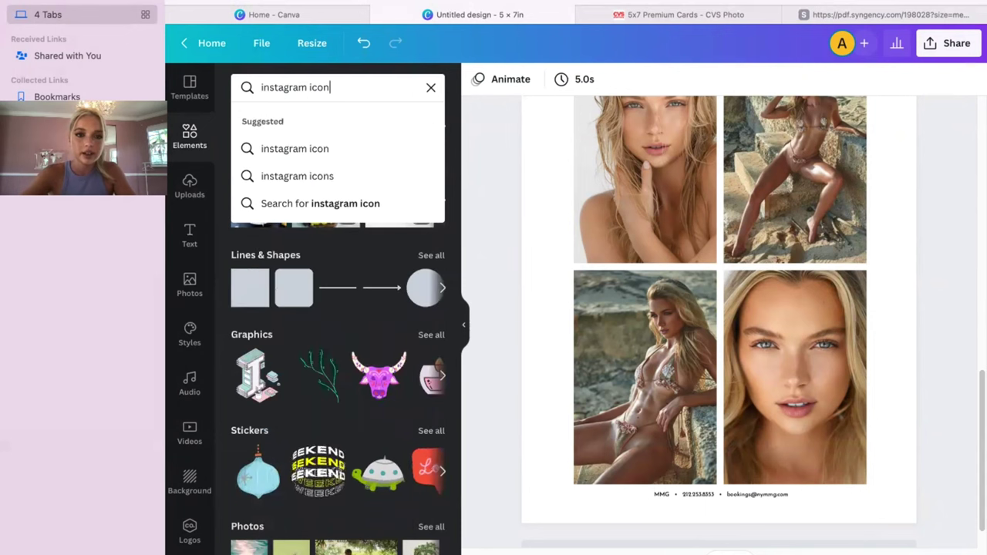
key(Return)
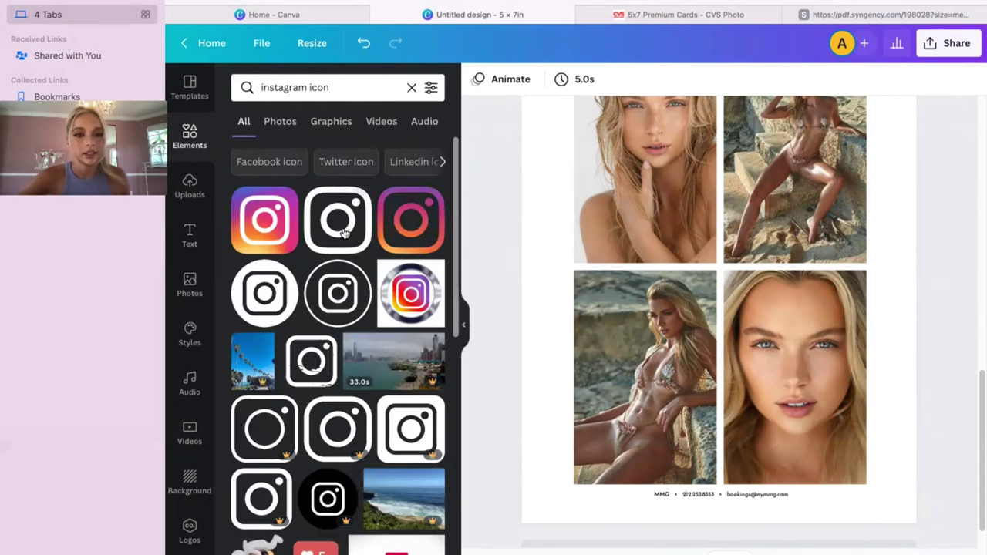
click(271, 229)
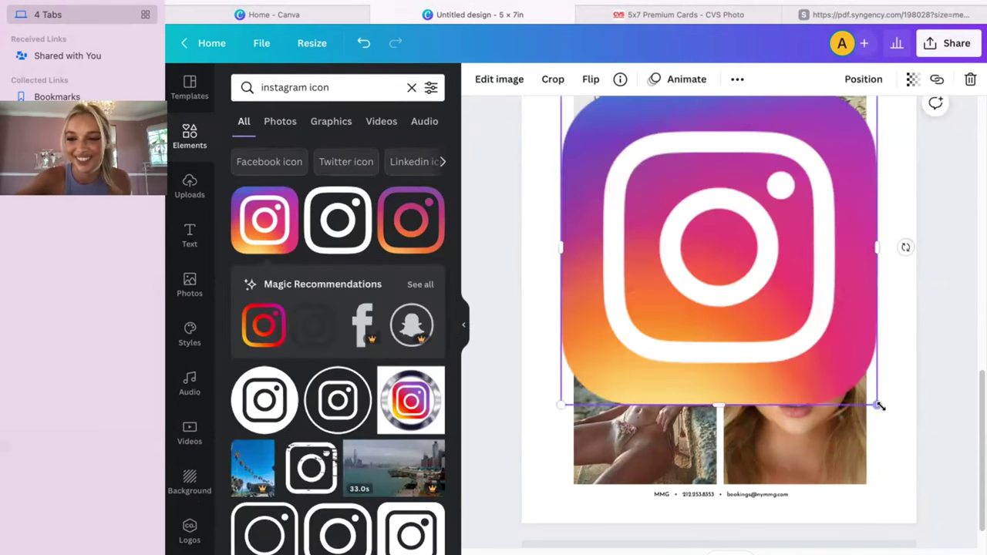
drag(876, 404, 611, 167)
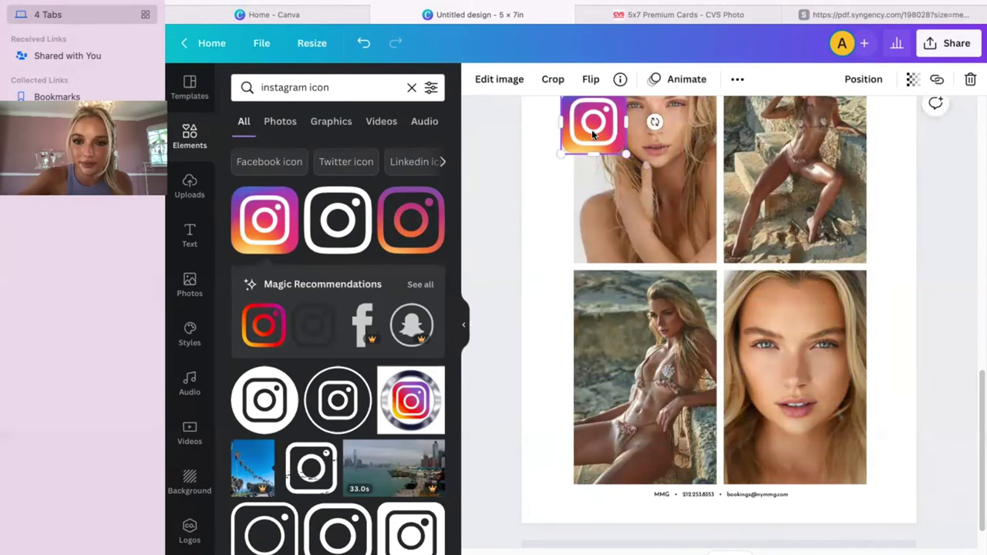
drag(591, 130, 675, 545)
- Search the web for the model's name plus "instagram" in a new browser tab and open the model's Instagram profile
key(super+t)
text(alison kay)
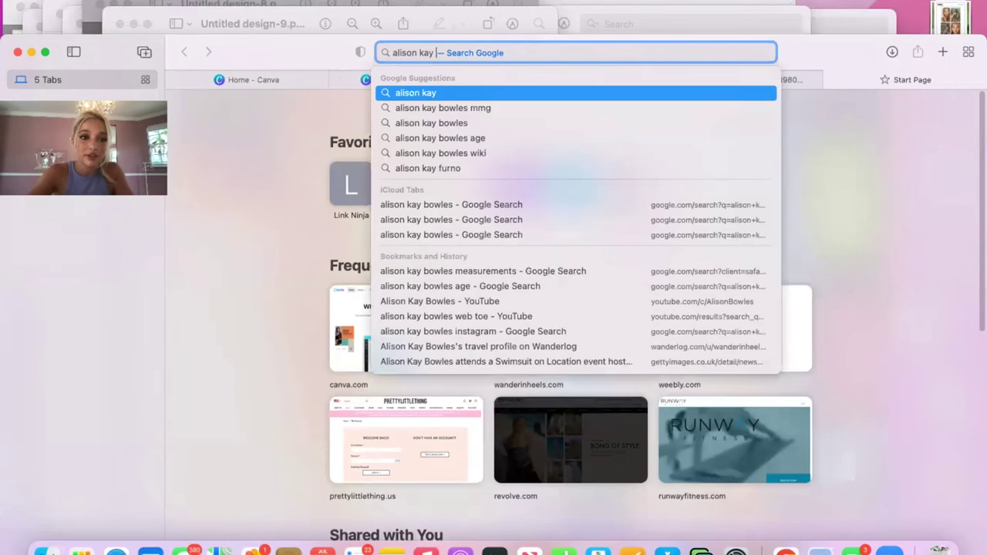
text( bowle)
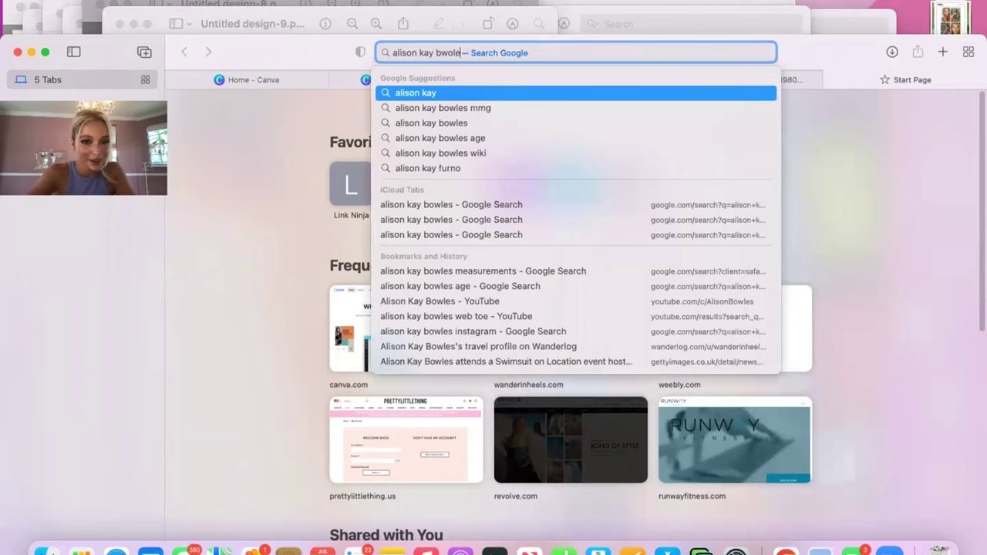
key(BackSpace)
key(BackSpace)
key(BackSpace)
key(BackSpace)
text(owles)
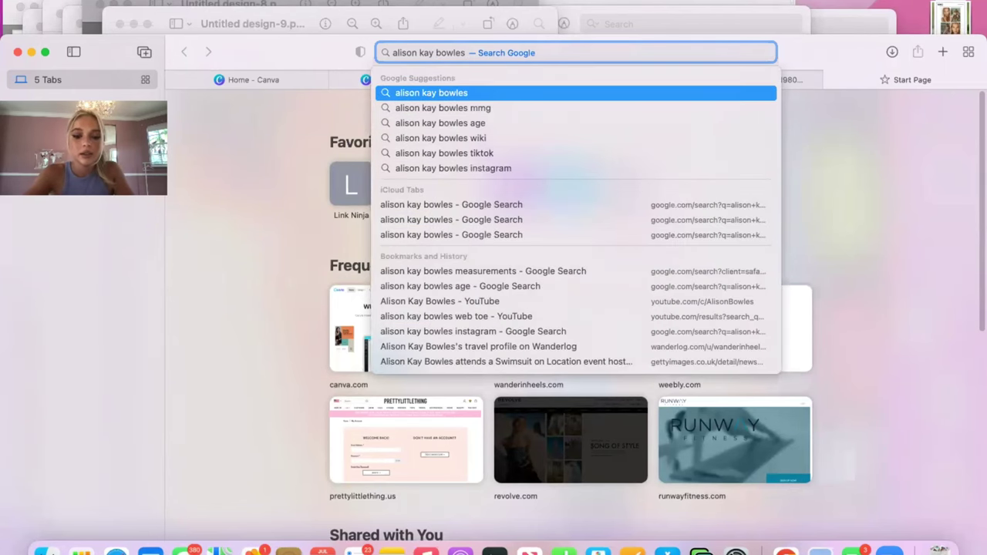
text( instagram)
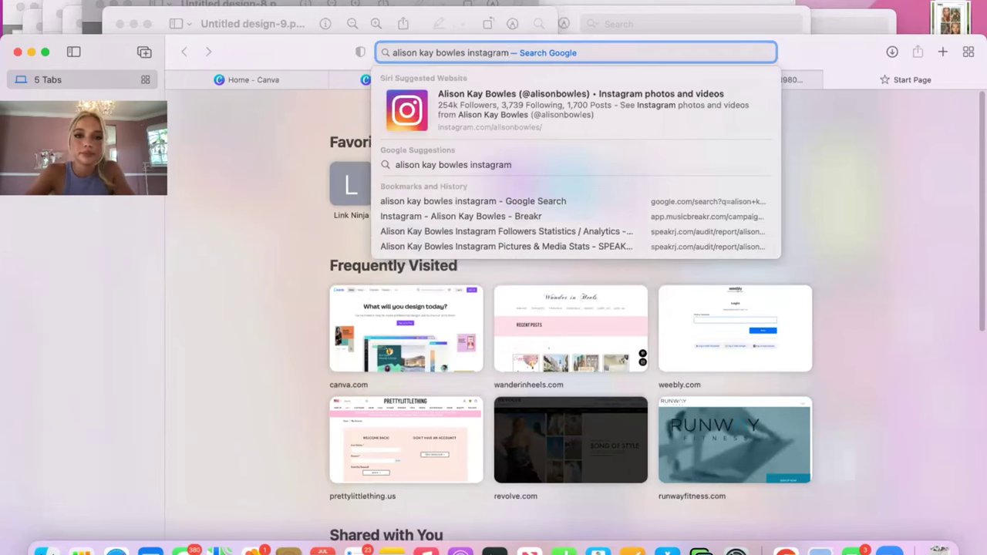
key(Return)
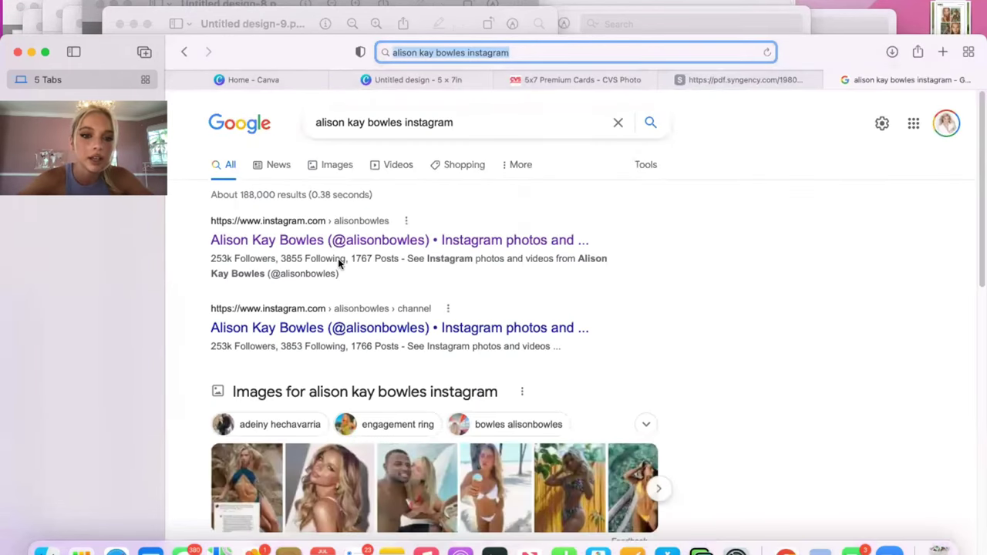
click(351, 243)
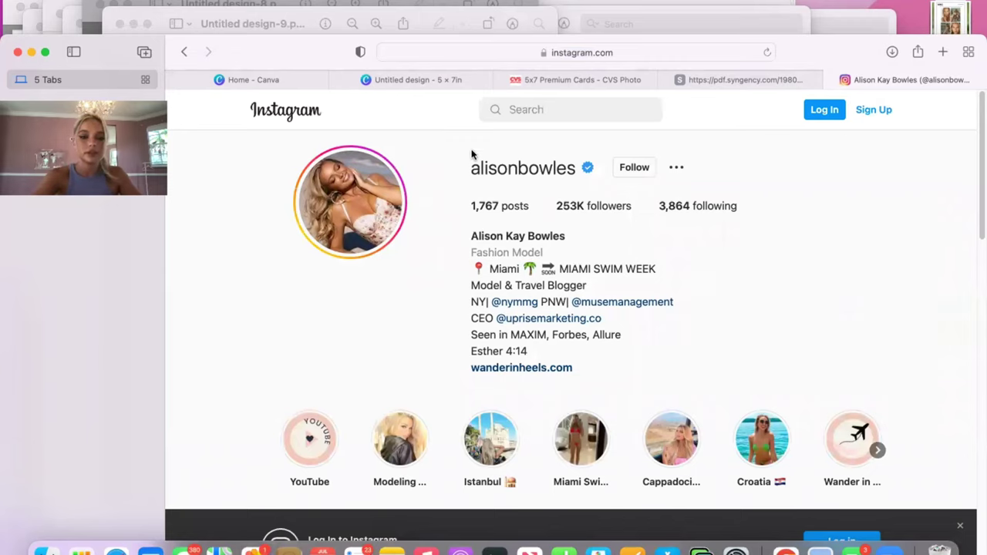
- Capture a screenshot of the profile's username with its verified badge and open the uploads in the Canva design
key(super+shift+4)
drag(462, 155, 604, 189)
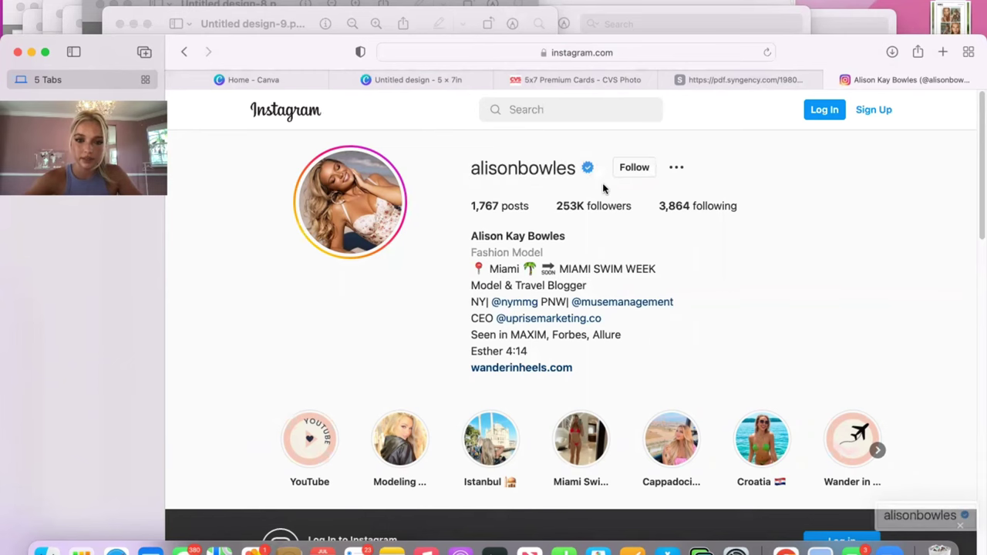
click(432, 80)
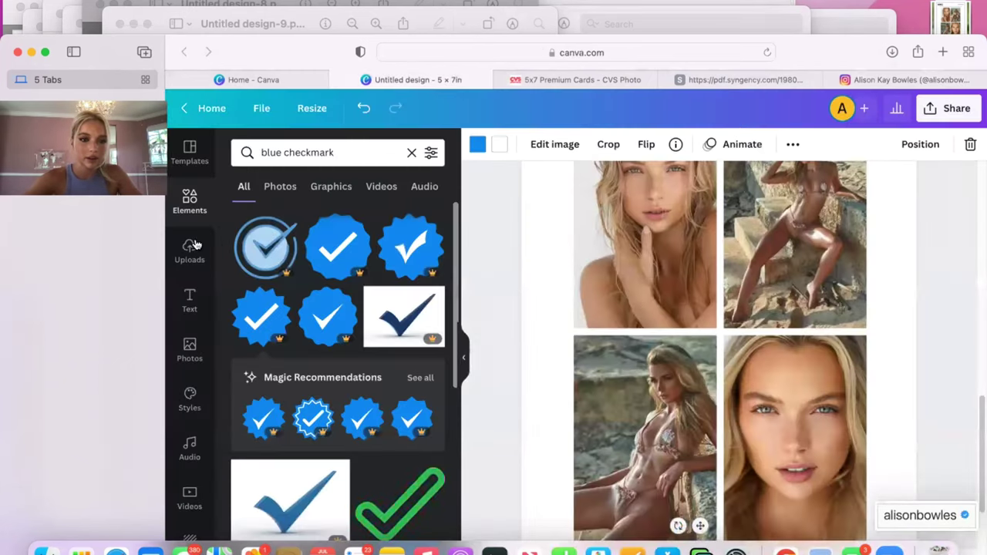
click(192, 247)
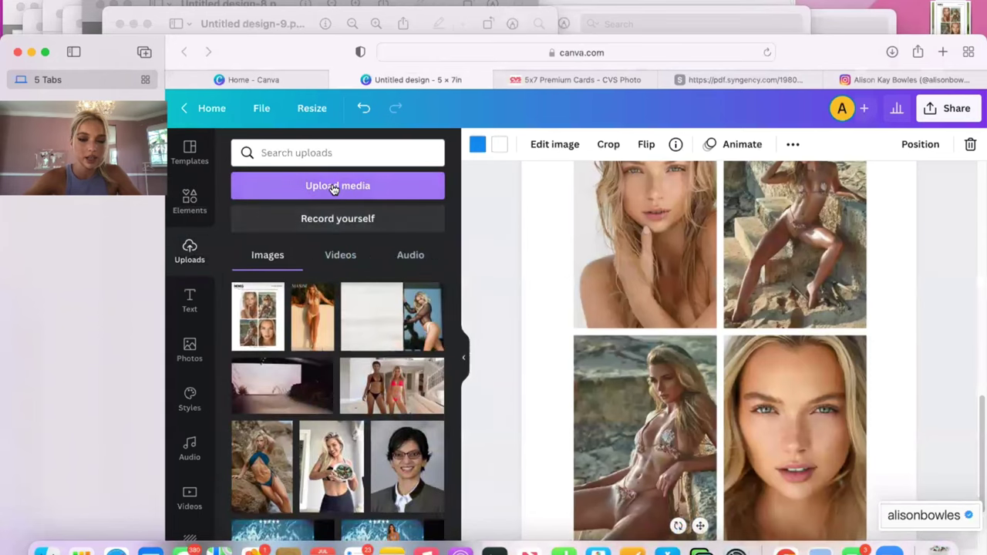
- Upload the Desktop image "Screen Shot 2022-07-08 at 4.23.32 PM" showing the Instagram username to the Canva media
click(333, 187)
click(376, 263)
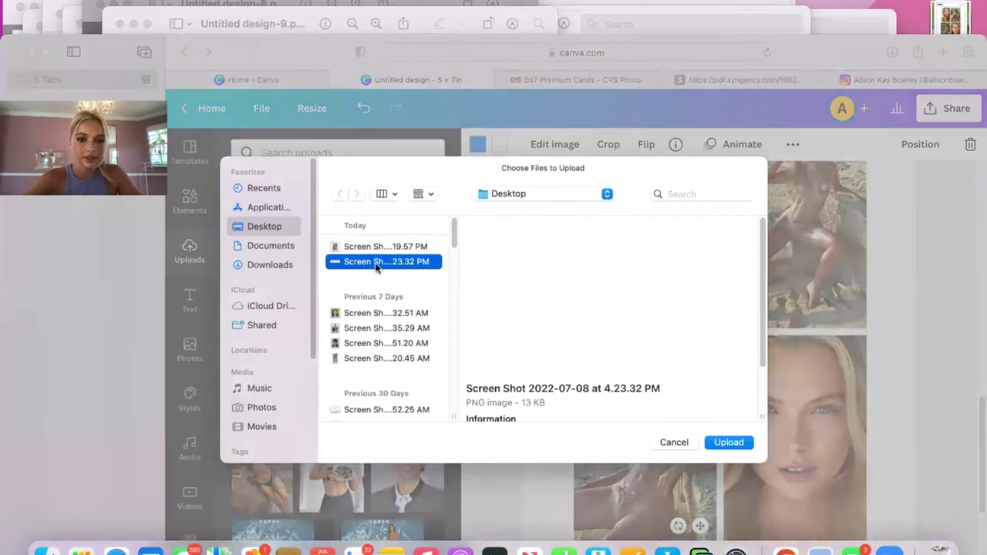
click(733, 443)
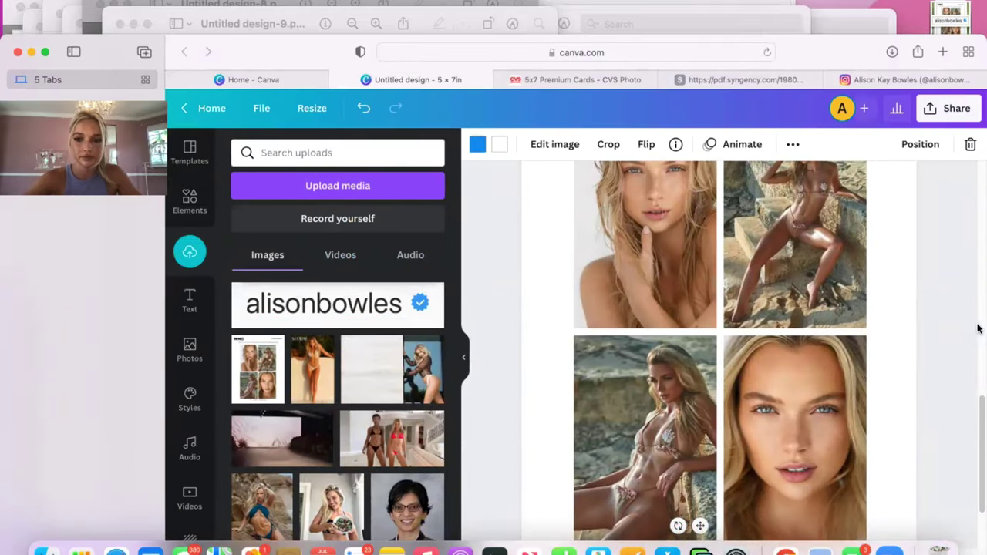
- Enlarge the browser window and delete the stray verified badge covering the phone number in page 2's contact line
drag(978, 413, 968, 483)
scroll(965, 486, up, 15)
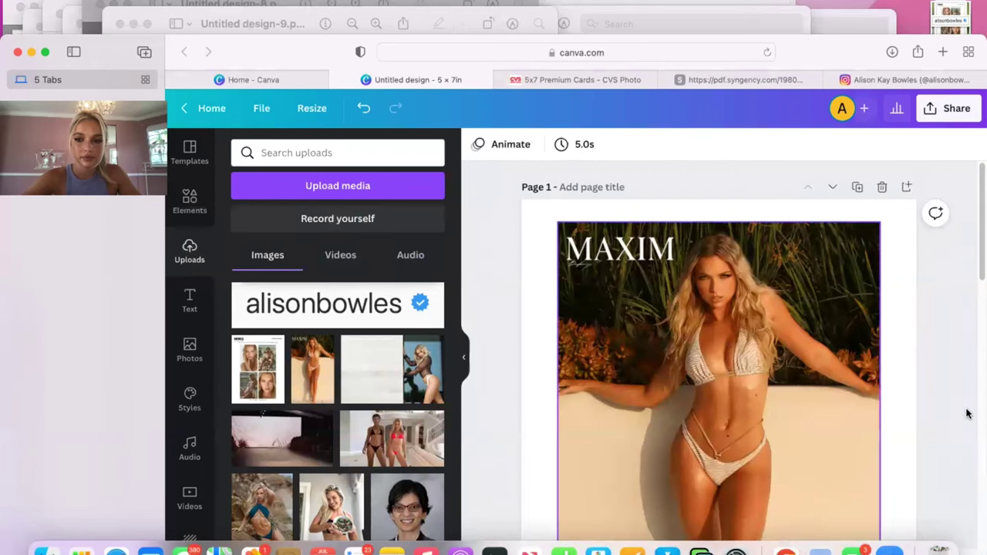
drag(978, 264, 952, 540)
scroll(952, 540, up, 15)
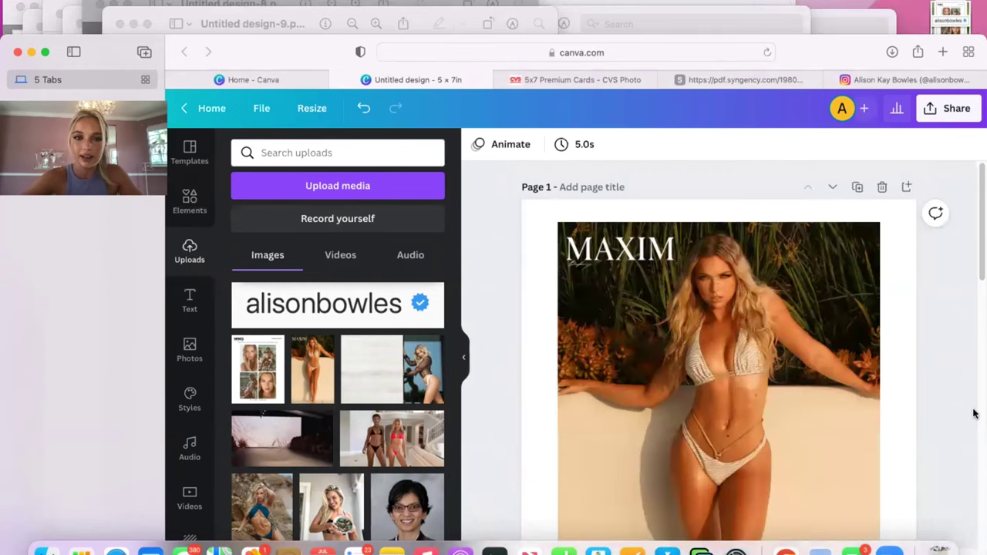
click(45, 54)
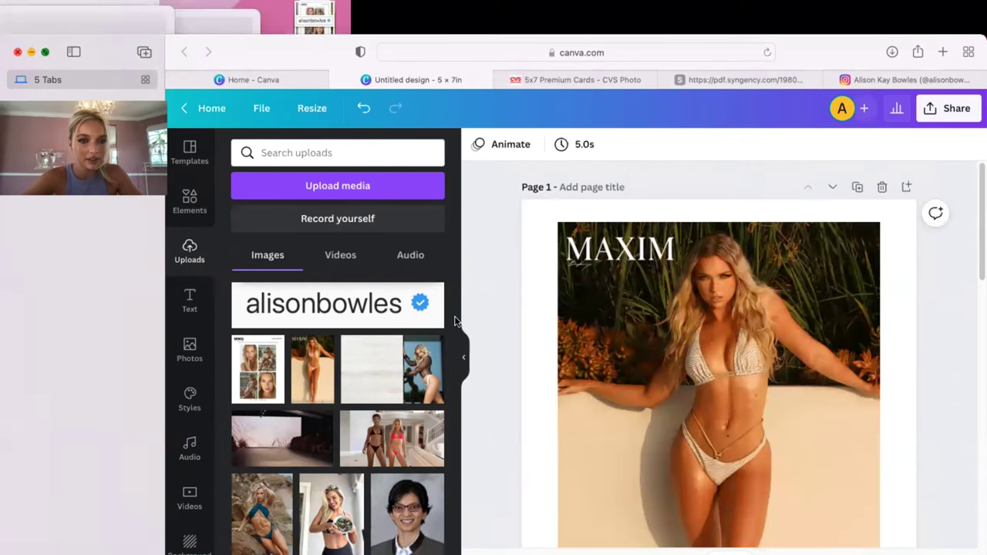
scroll(974, 286, down, 10)
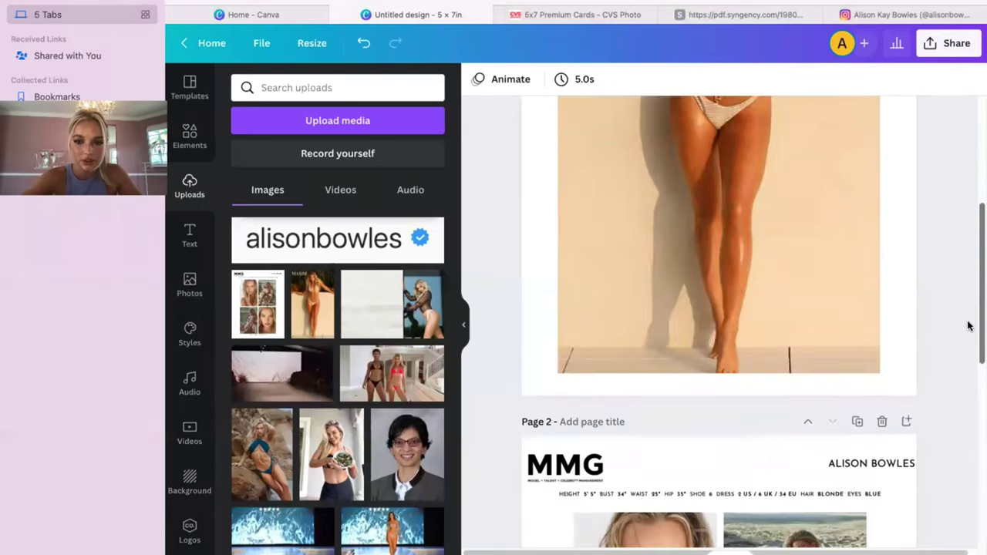
scroll(945, 463, down, 3)
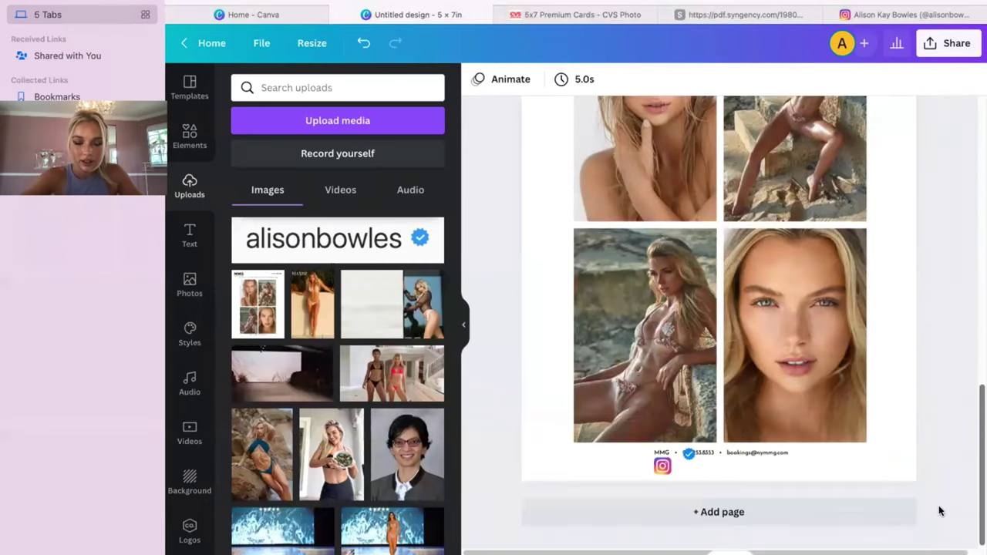
scroll(944, 462, up, 15)
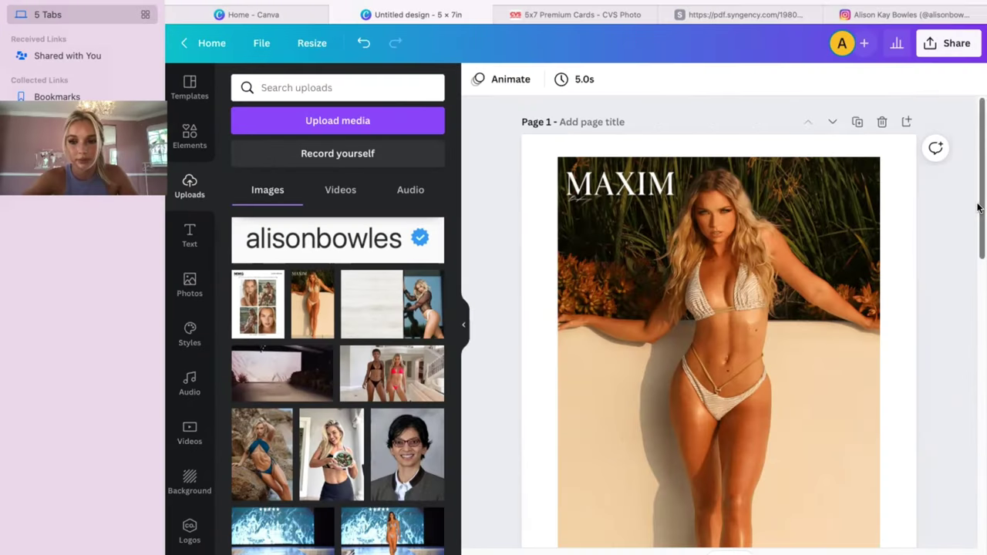
scroll(717, 324, down, 2)
scroll(717, 324, down, 6)
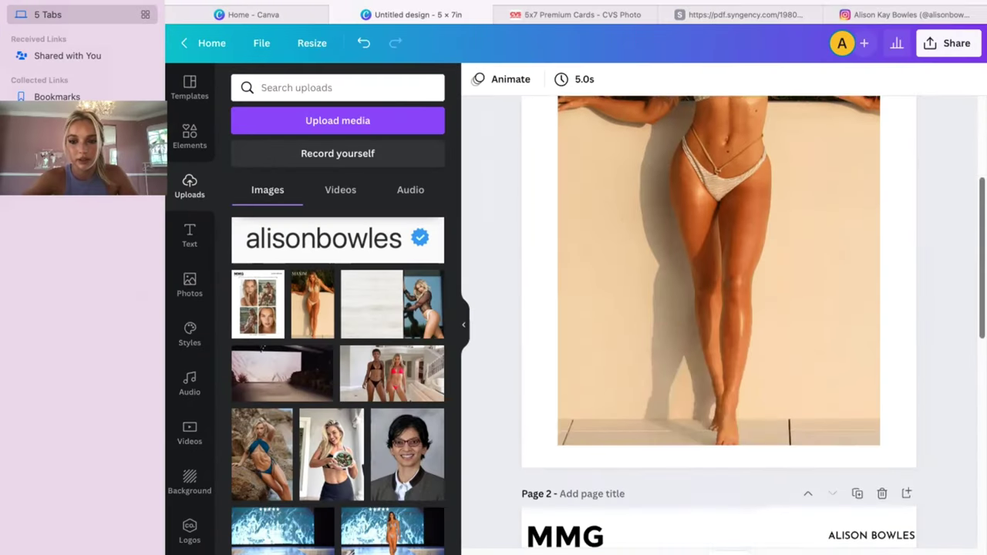
scroll(827, 325, down, 4)
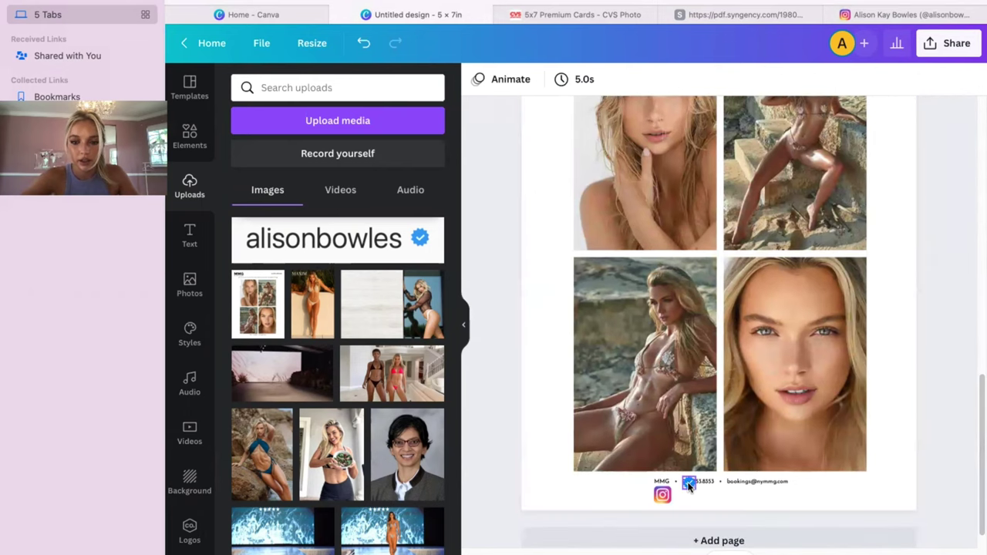
click(688, 481)
key(Delete)
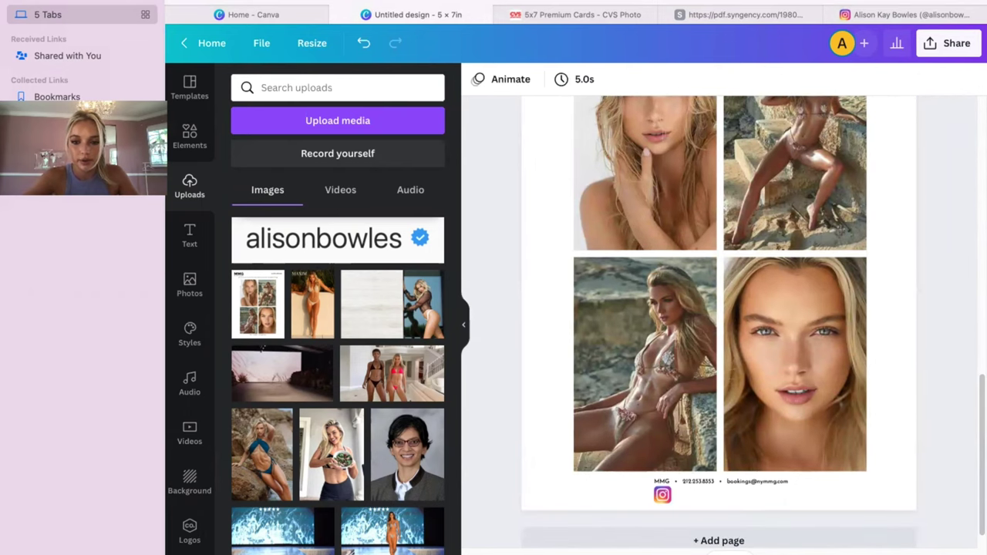
- Add the uploaded username image to page 2, shrink it beside the Instagram logo below the contact line, and resize the logo to 0.2 × 0.2
click(378, 247)
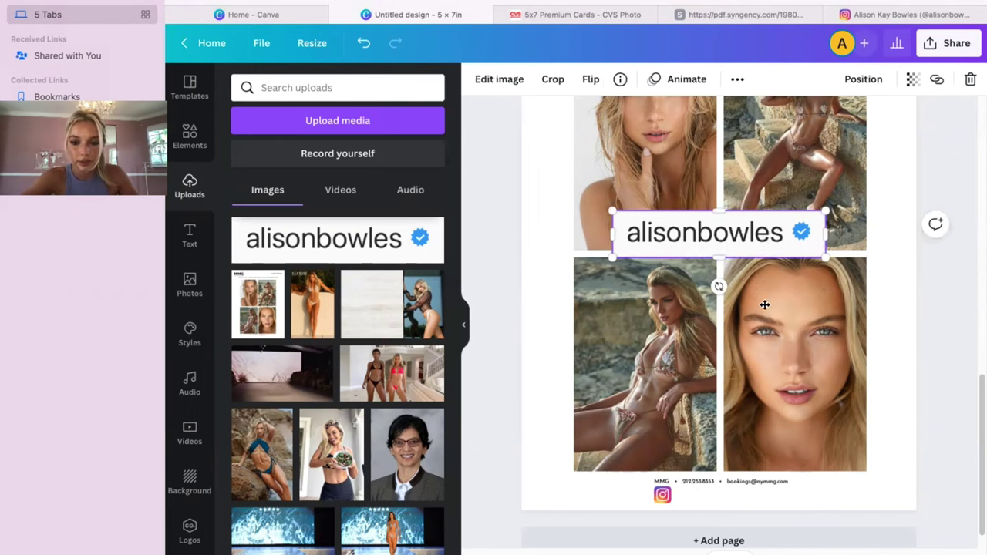
drag(765, 305, 783, 554)
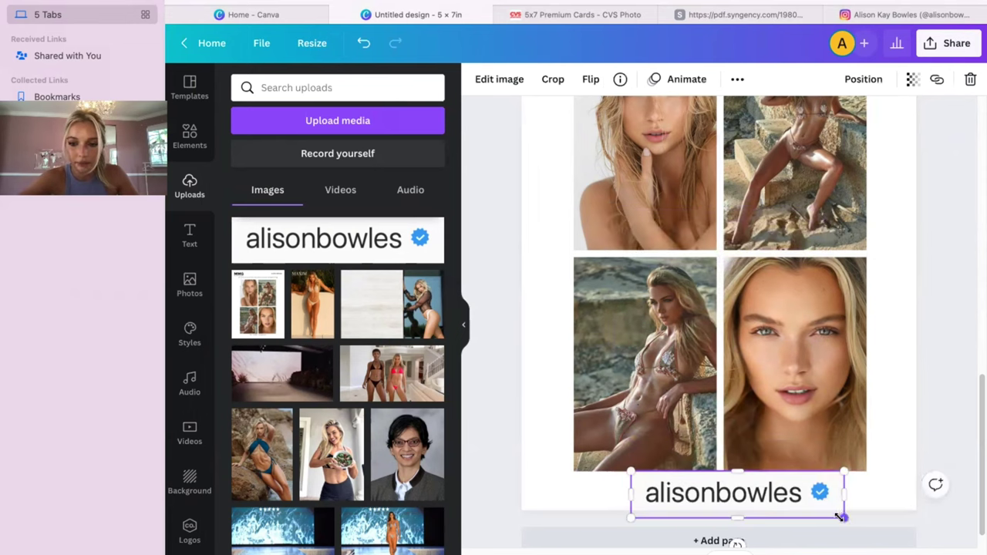
drag(840, 517, 725, 489)
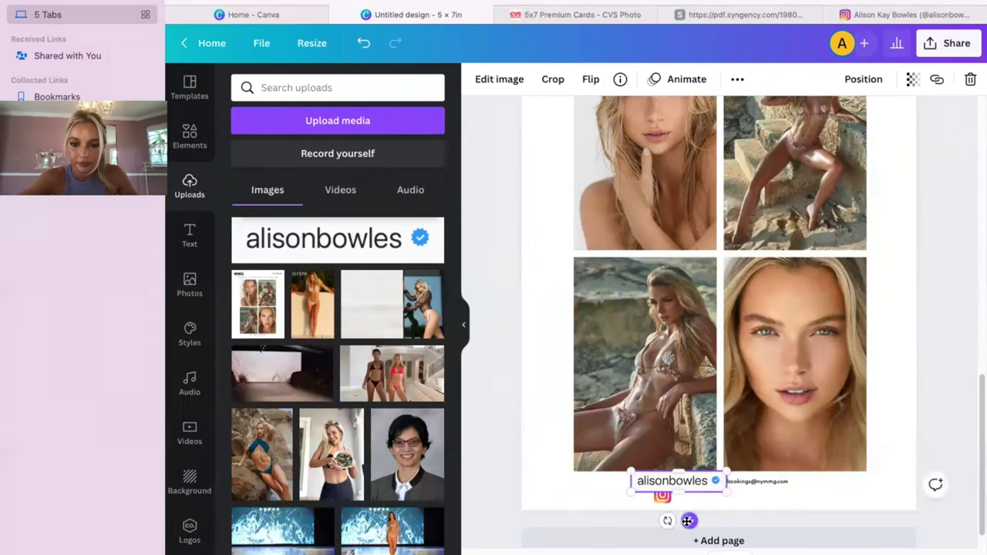
drag(704, 525, 730, 538)
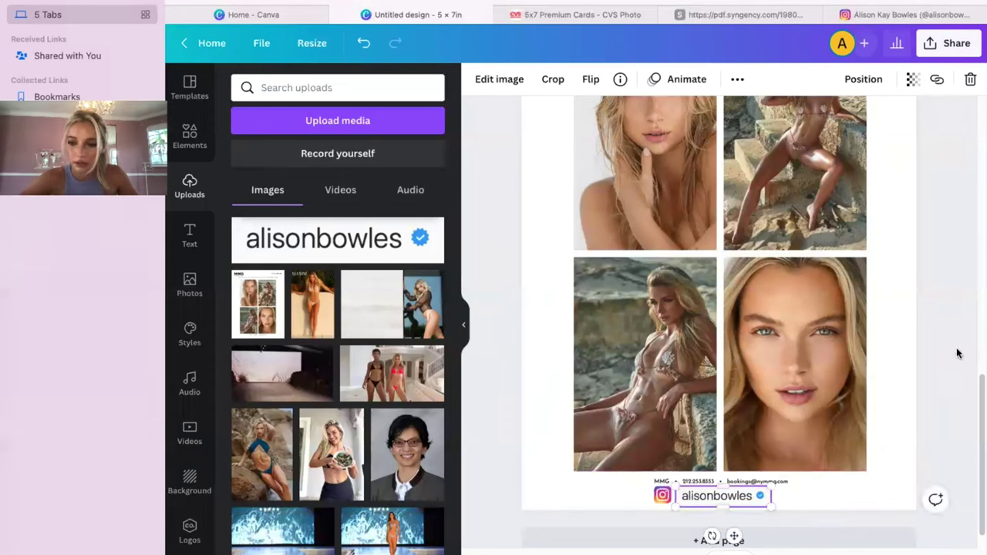
click(954, 349)
click(663, 498)
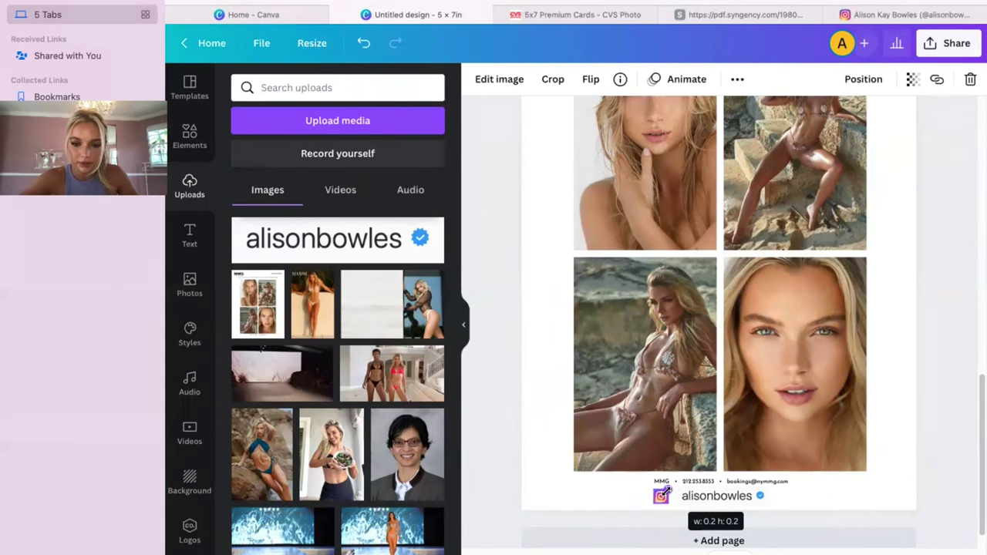
- Download all 2 pages of the design as PNG at size 1
drag(982, 456, 978, 89)
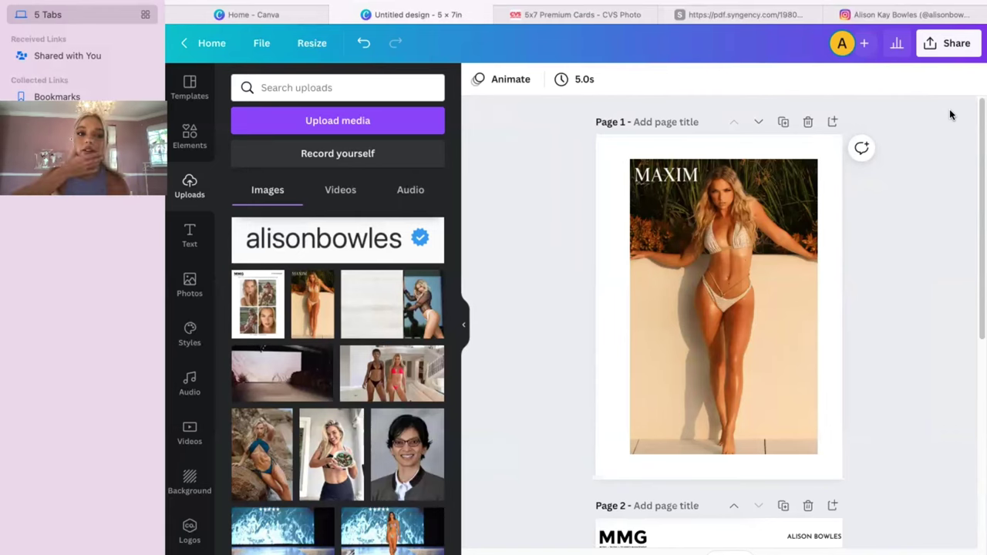
click(931, 43)
click(817, 374)
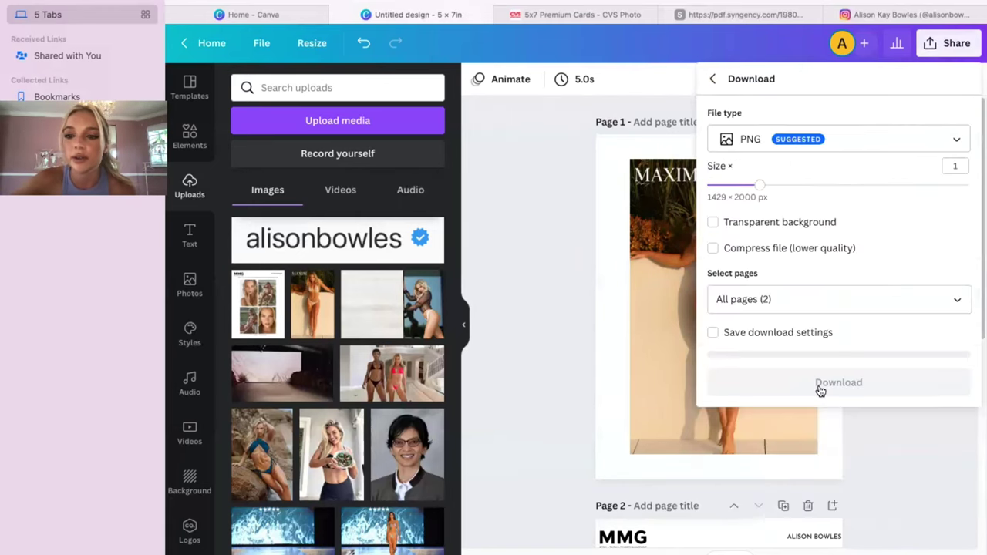
click(805, 373)
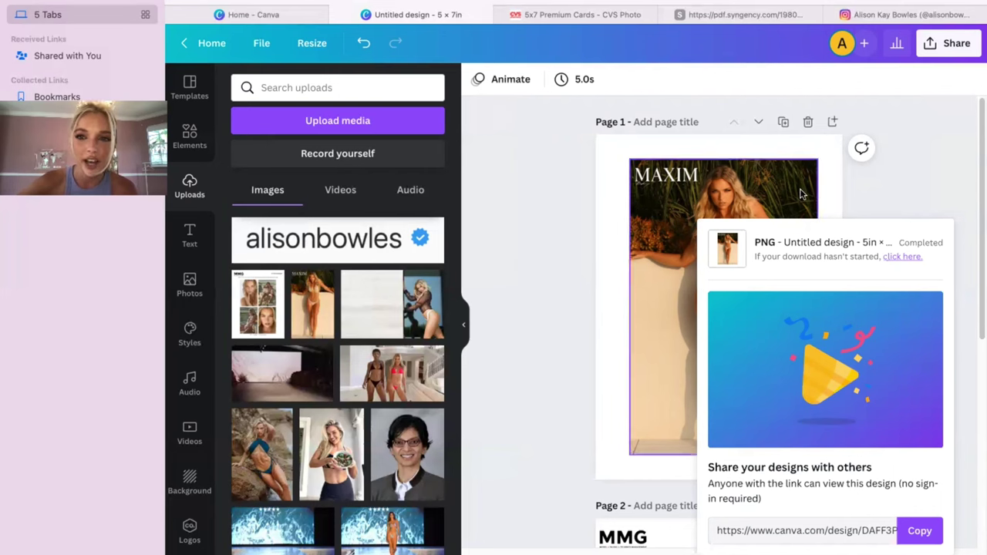
- Switch to the CVS Photo page and open the options of the 5x7 "Upload Your Design" premium card
click(632, 21)
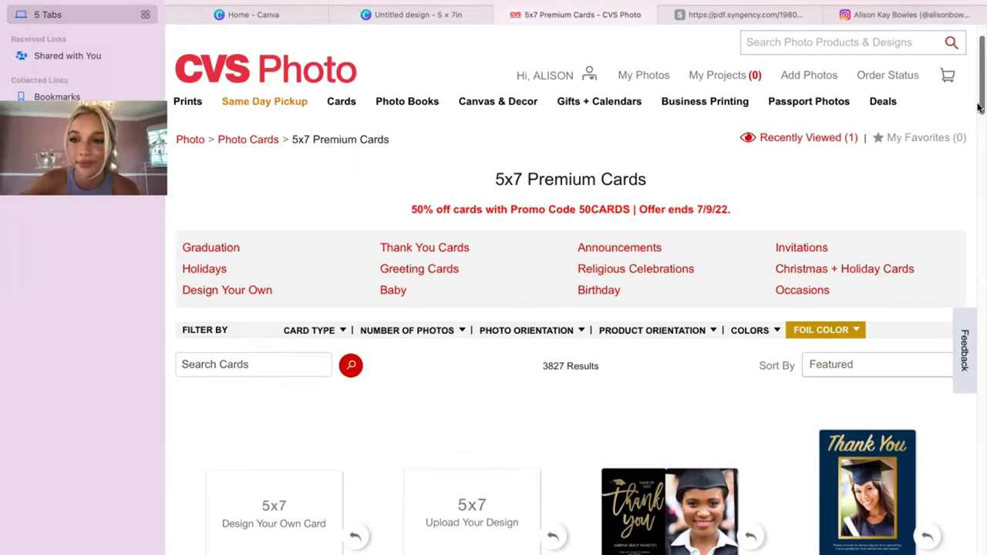
click(519, 504)
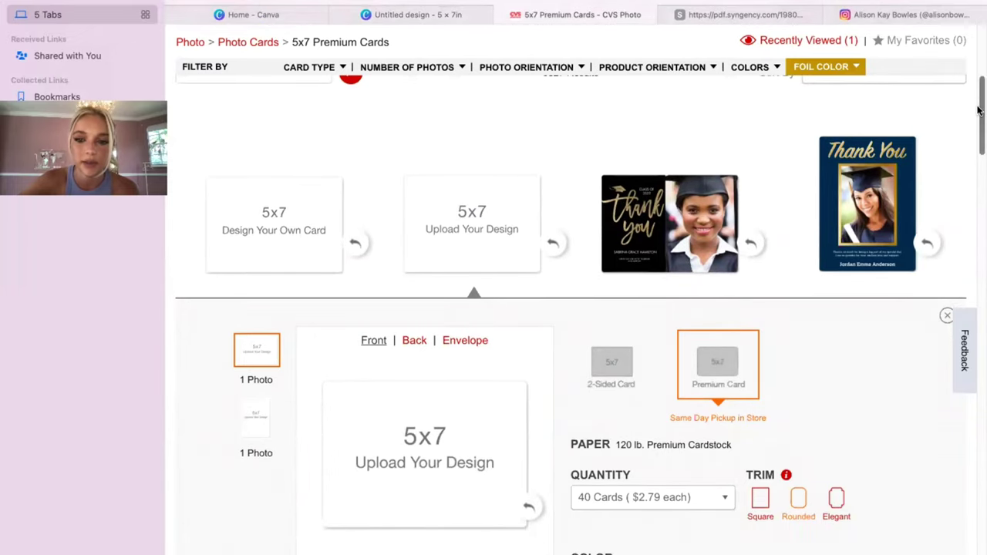
drag(977, 112, 975, 147)
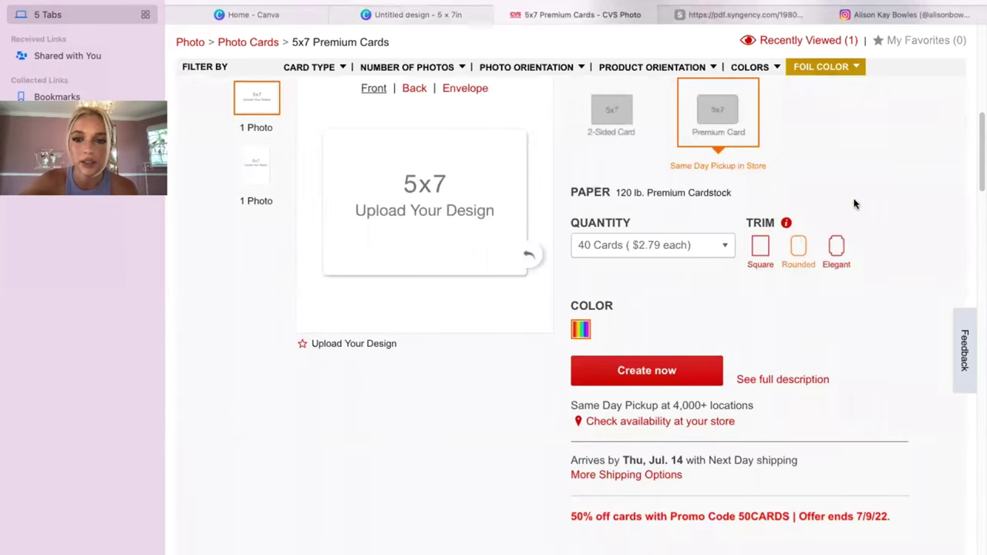
- Look through the available card quantities and set the order to 20 cards
click(705, 245)
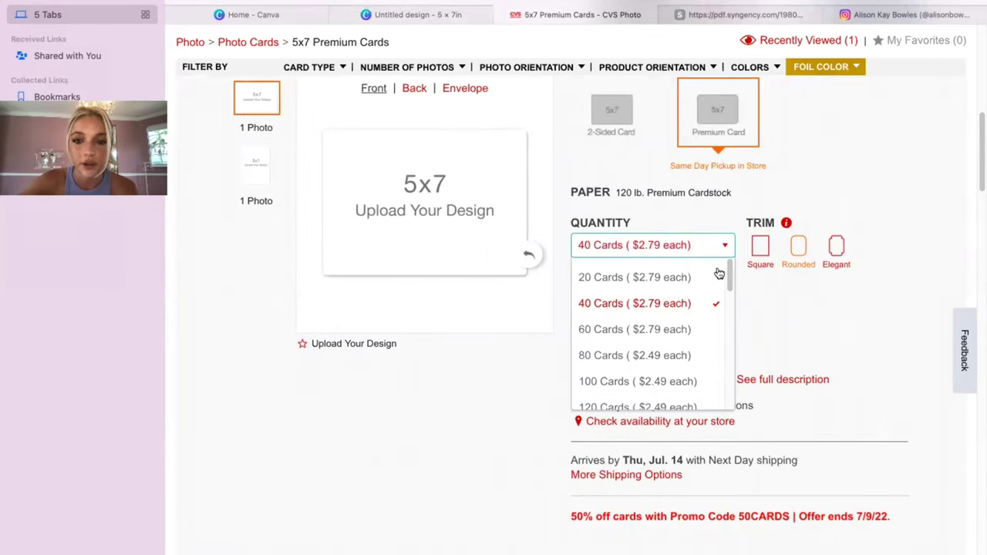
scroll(716, 337, down, 1)
scroll(716, 337, down, 10)
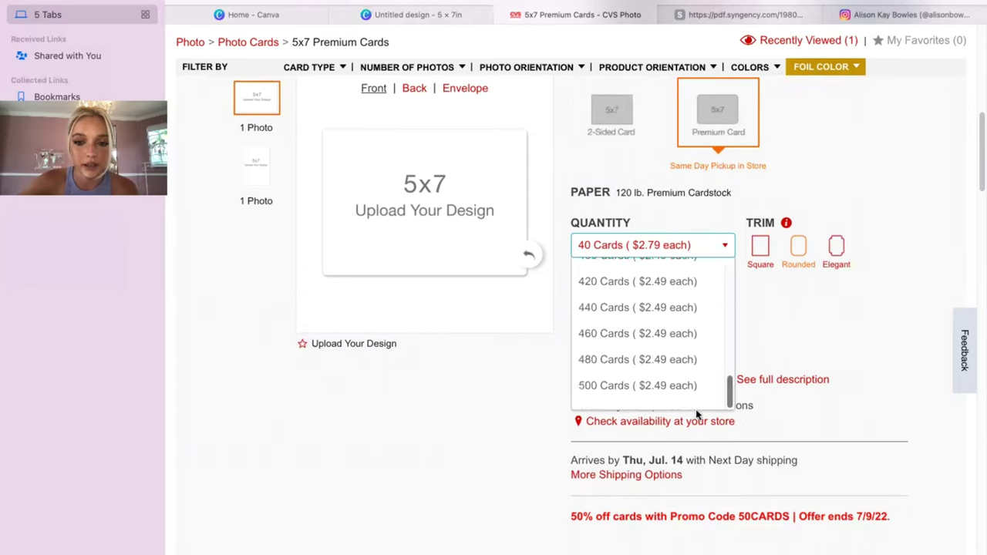
scroll(696, 386, up, 12)
click(684, 275)
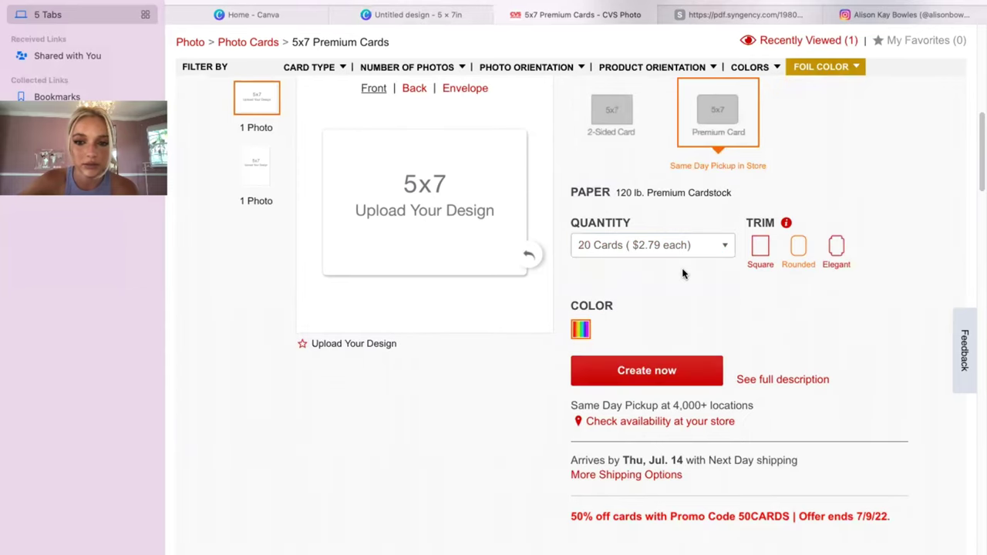
- Review the card's ordering options and mark the "Upload Your Design" card as a favorite
drag(979, 173, 978, 181)
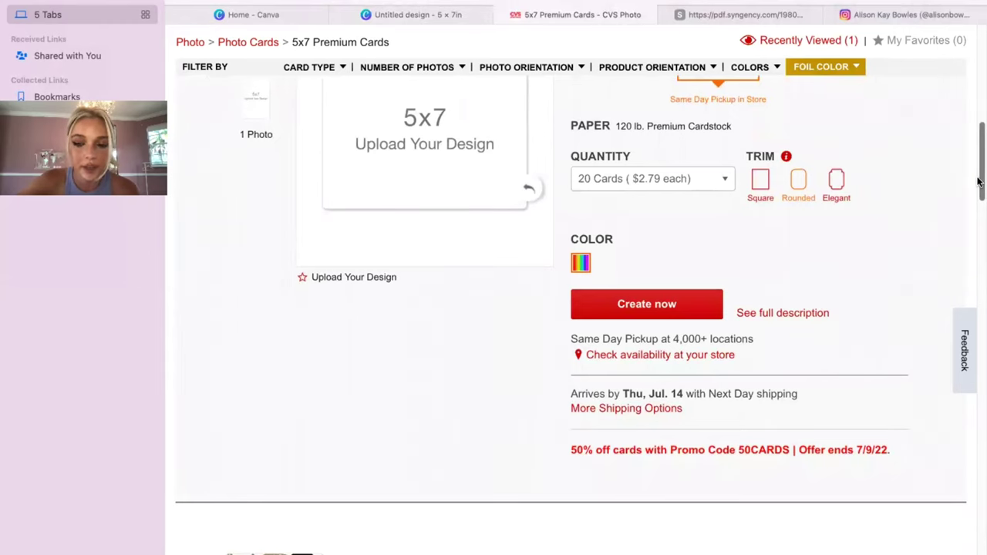
scroll(978, 181, up, 5)
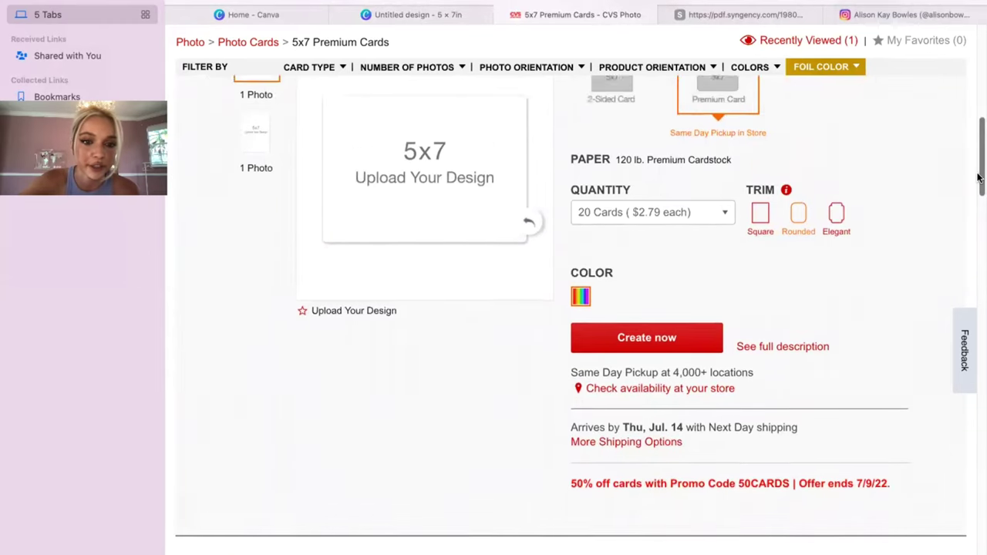
scroll(477, 406, down, 3)
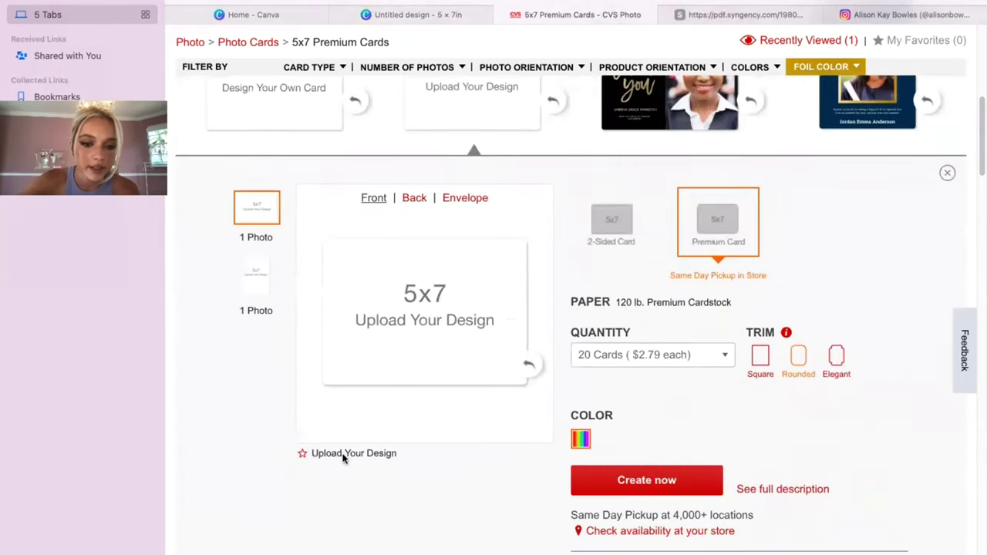
click(303, 454)
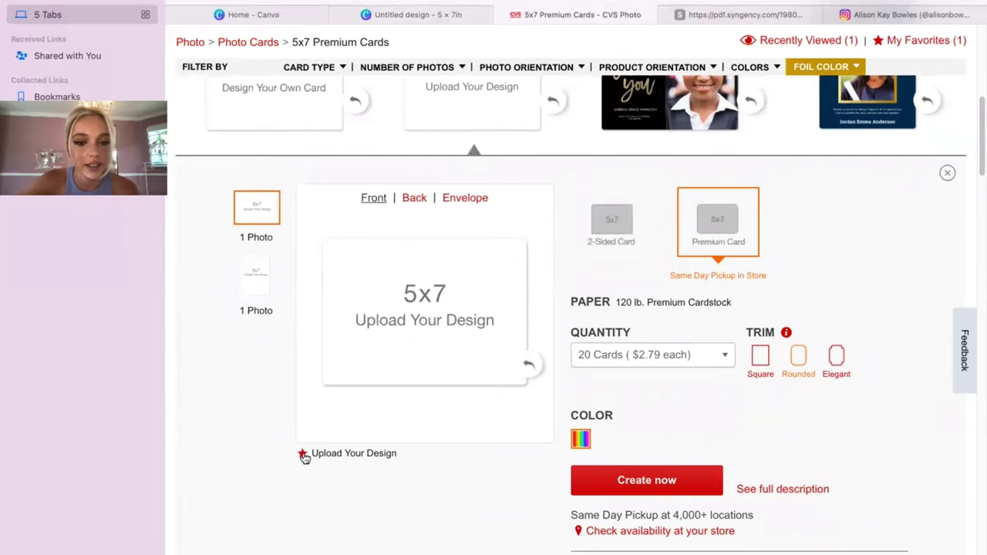
- Start creating the 5x7 premium card in portrait layout and open the photo upload from the computer
click(418, 449)
click(528, 298)
click(568, 318)
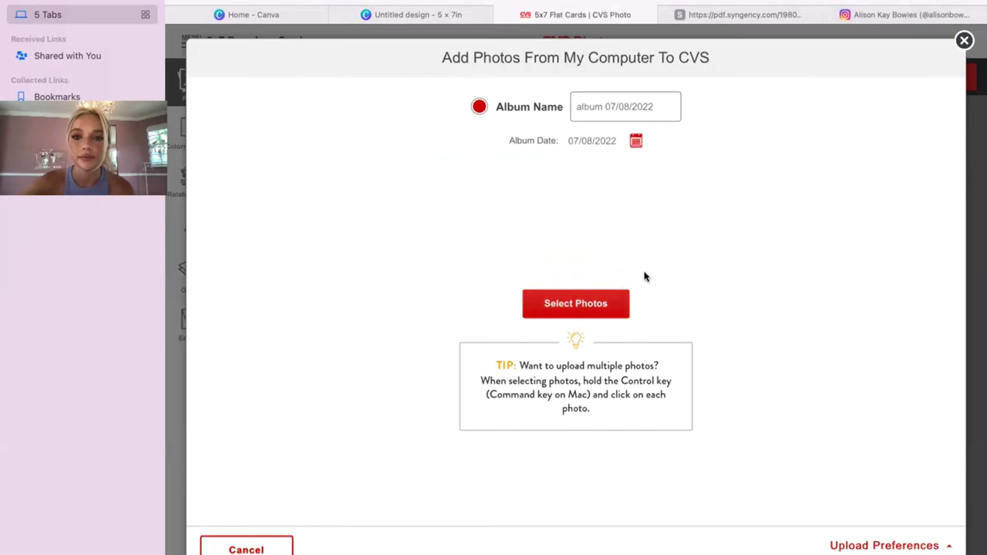
- Upload the front image 1.png from the "Untitled design-2" folder in Downloads
click(601, 316)
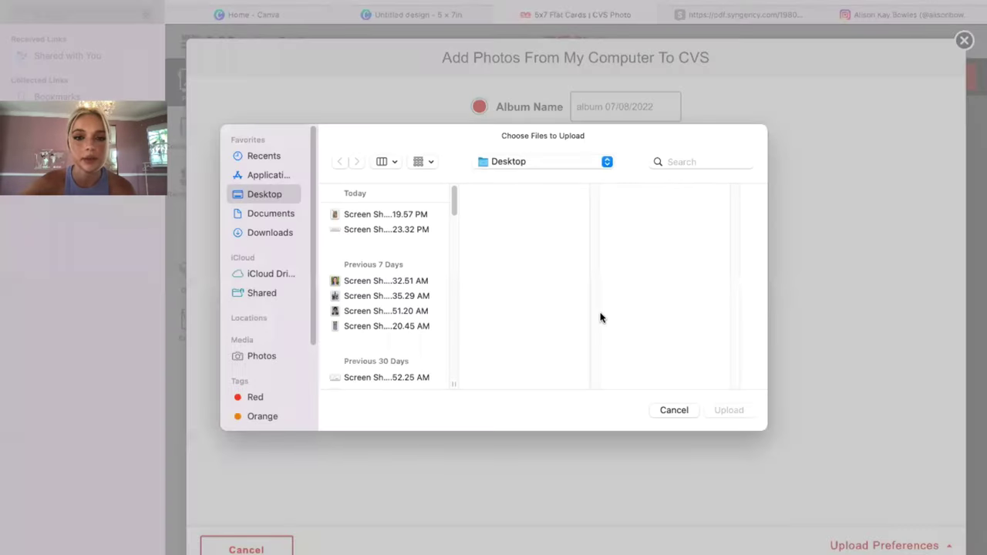
click(411, 216)
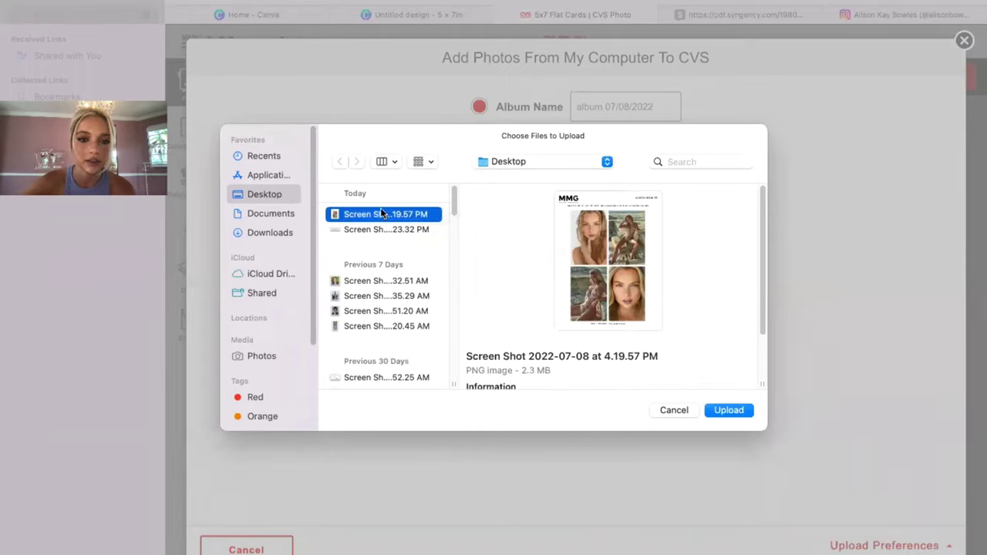
click(271, 233)
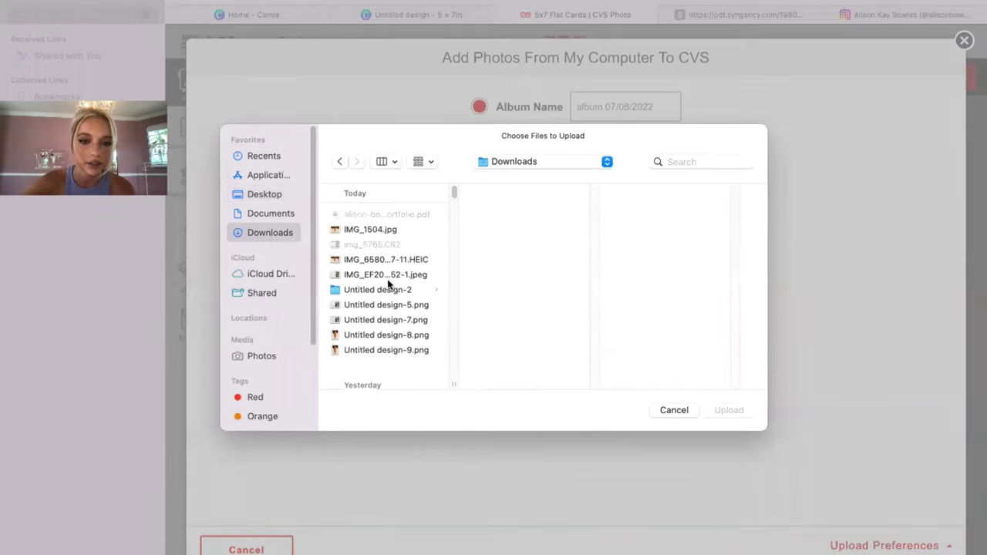
click(407, 290)
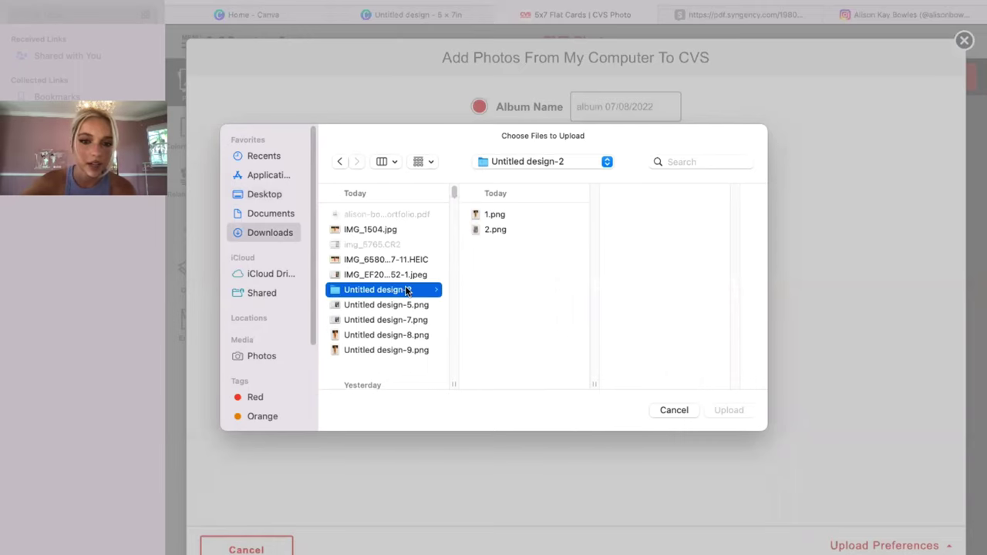
click(500, 216)
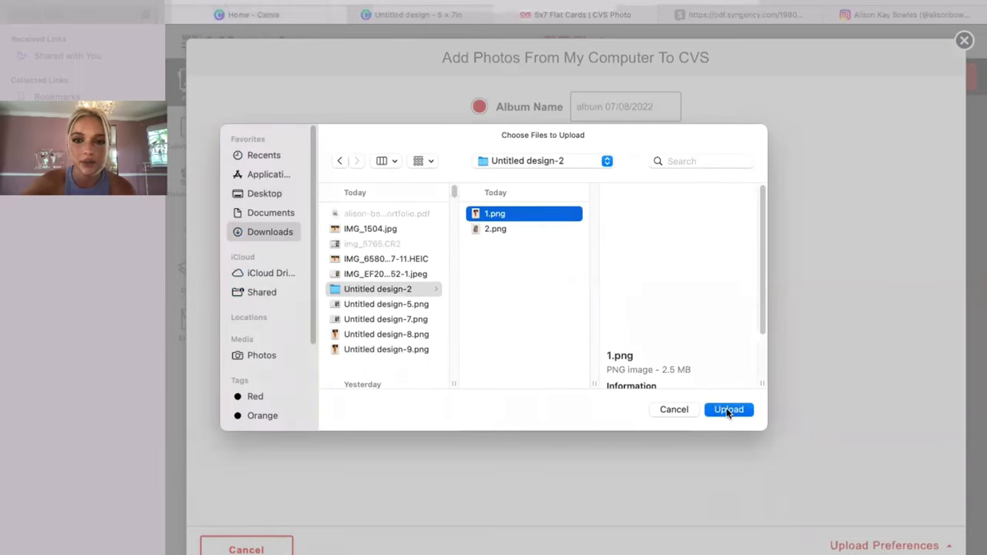
click(728, 411)
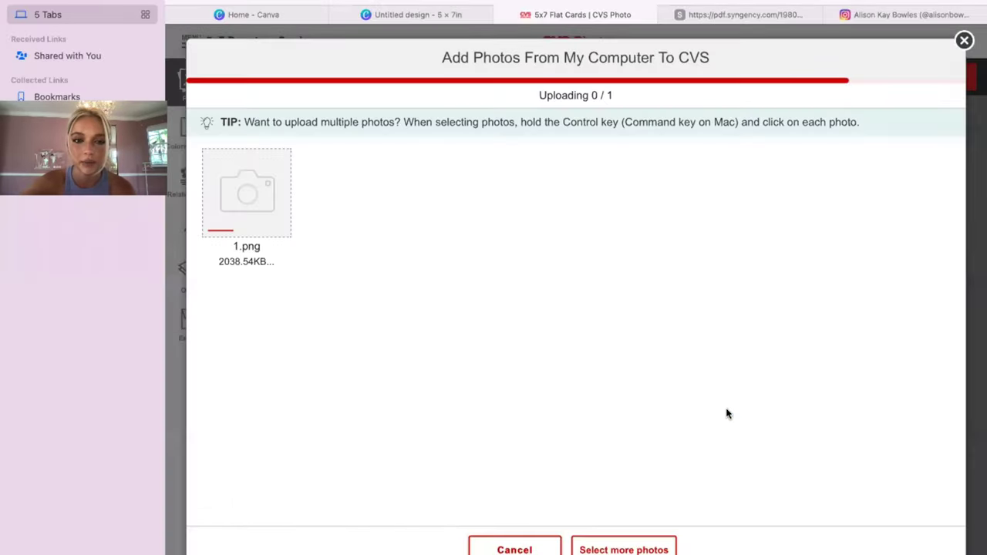
- Select 2.png from the same folder as an additional upload and return to the card editor
click(616, 549)
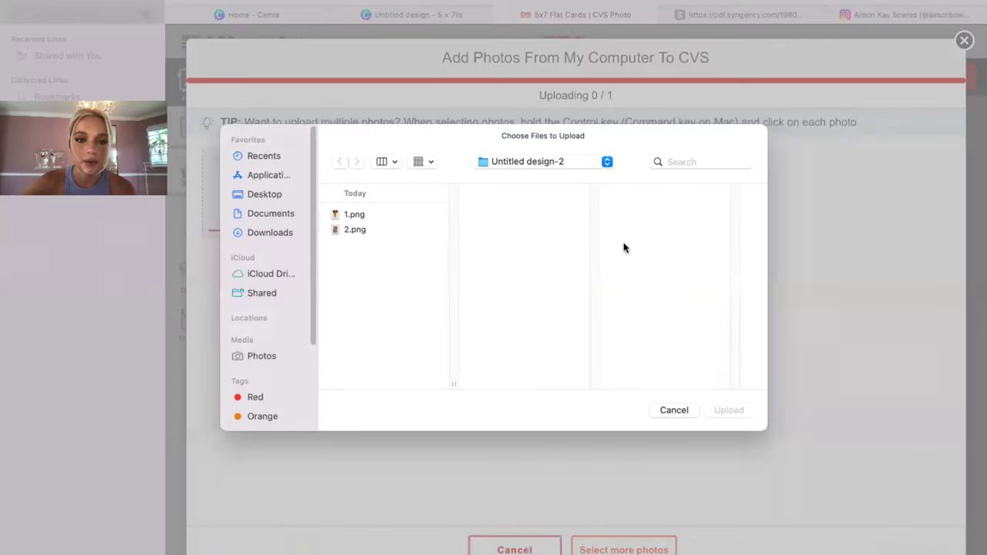
click(374, 230)
click(729, 411)
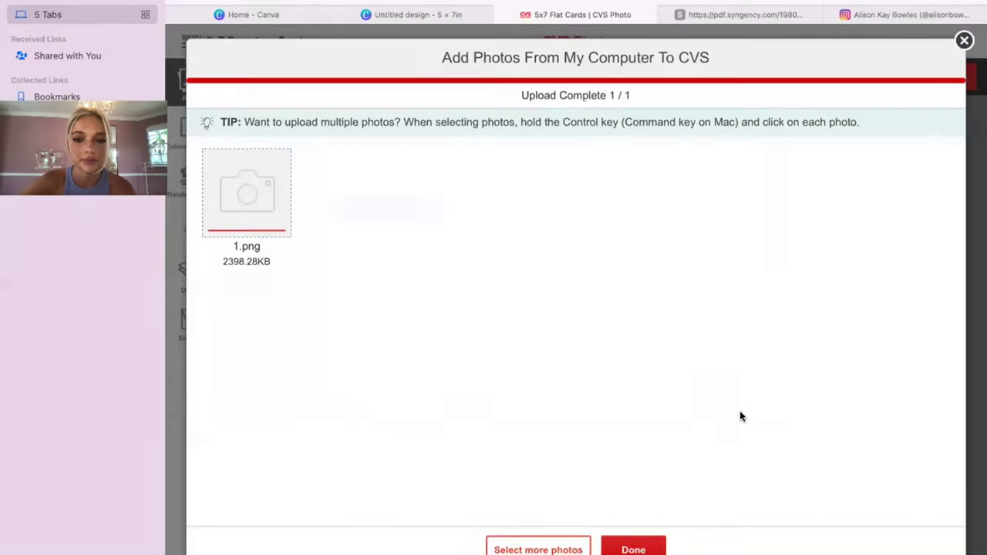
click(626, 296)
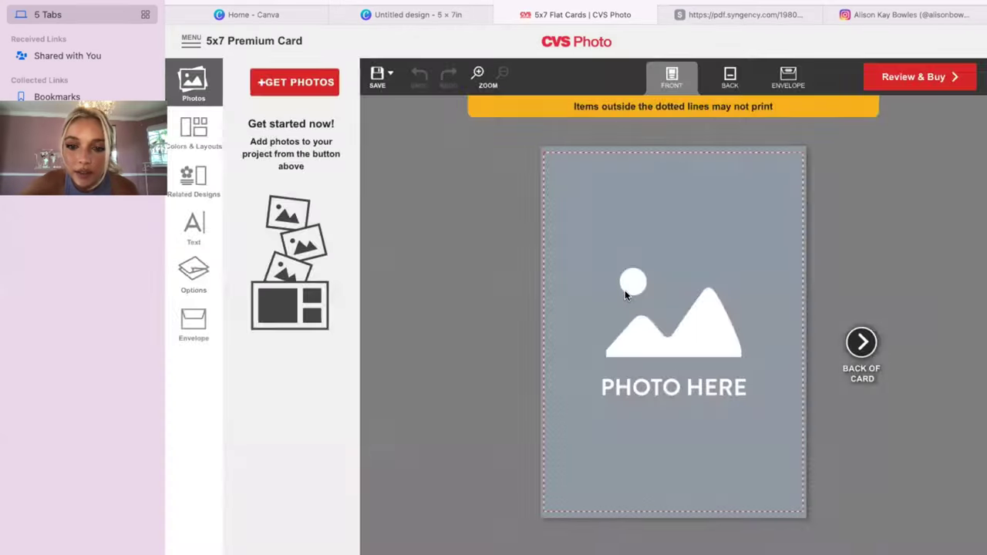